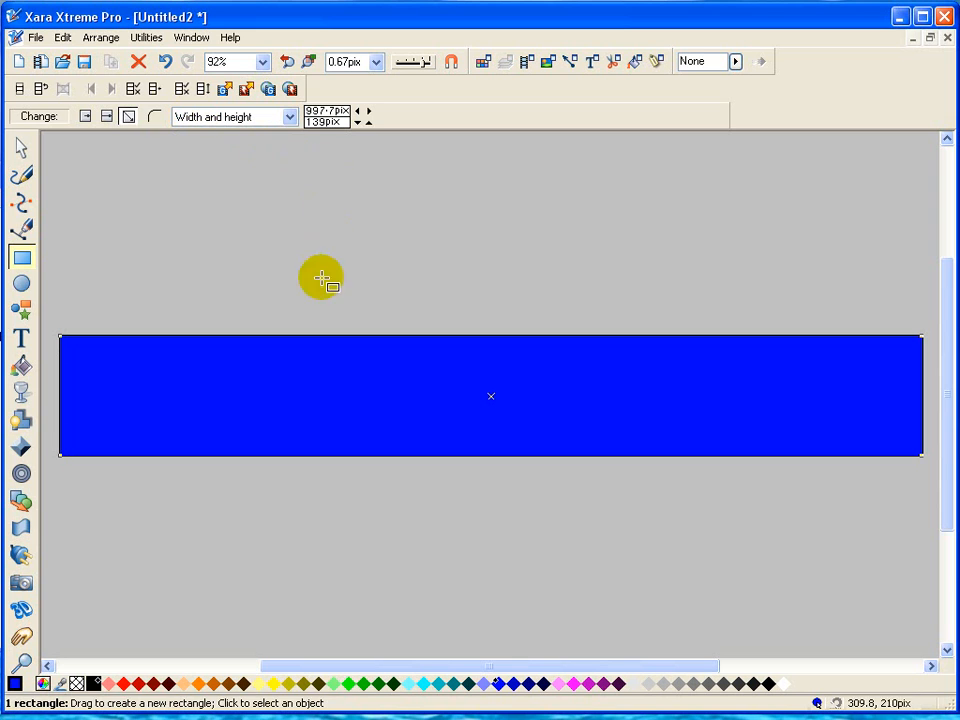
Set the blue rectangle's width to 1000 pix and its height to 140 pix.
left_click(328, 108)
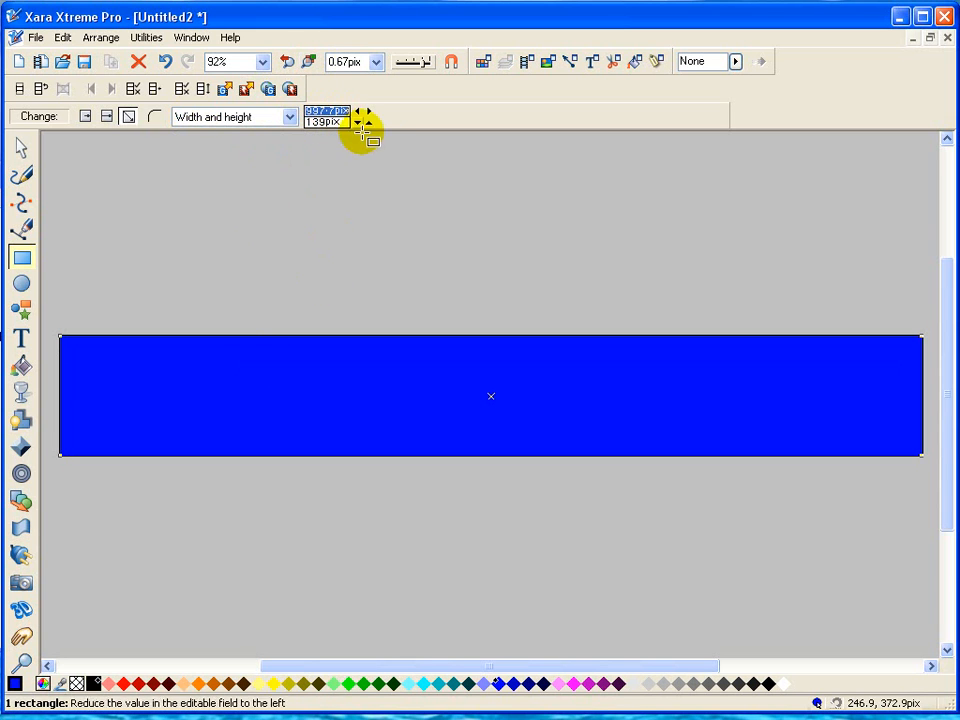
type("1000")
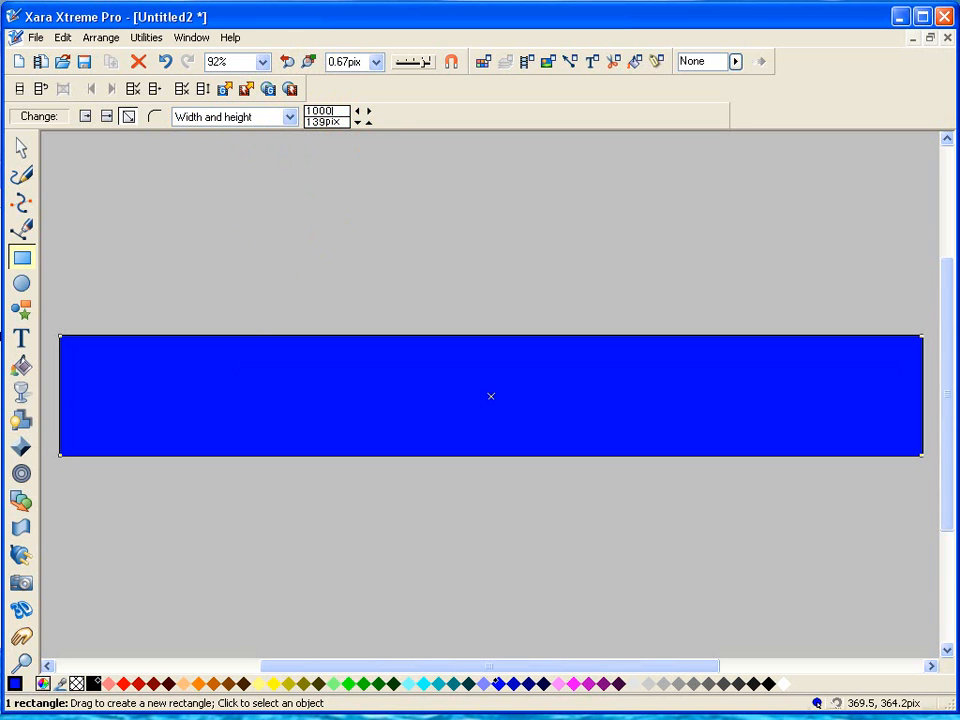
key("Return")
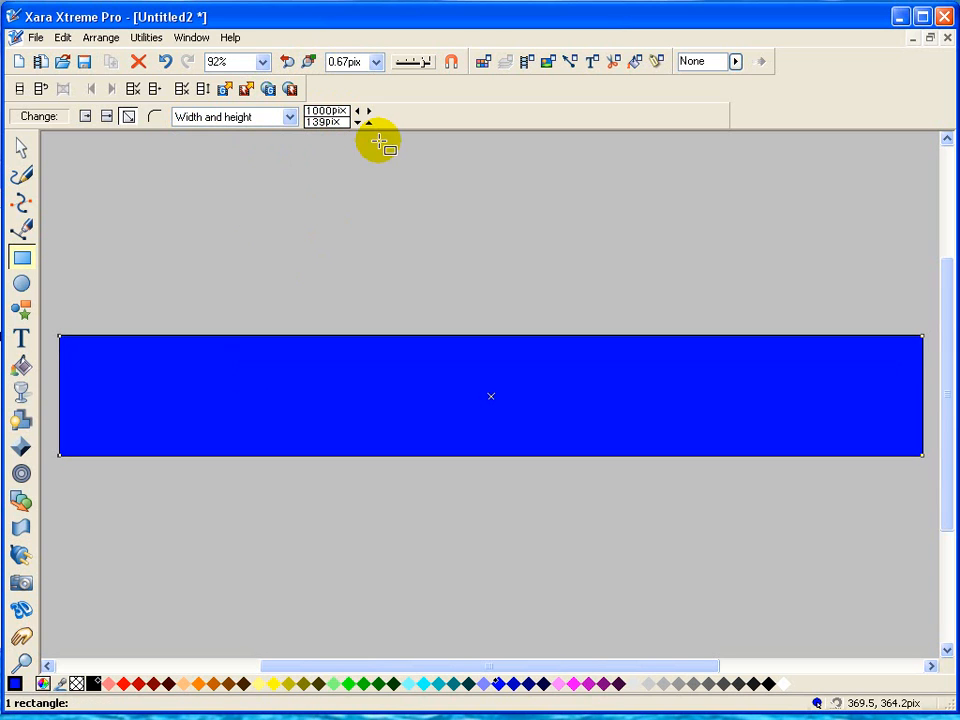
type("140")
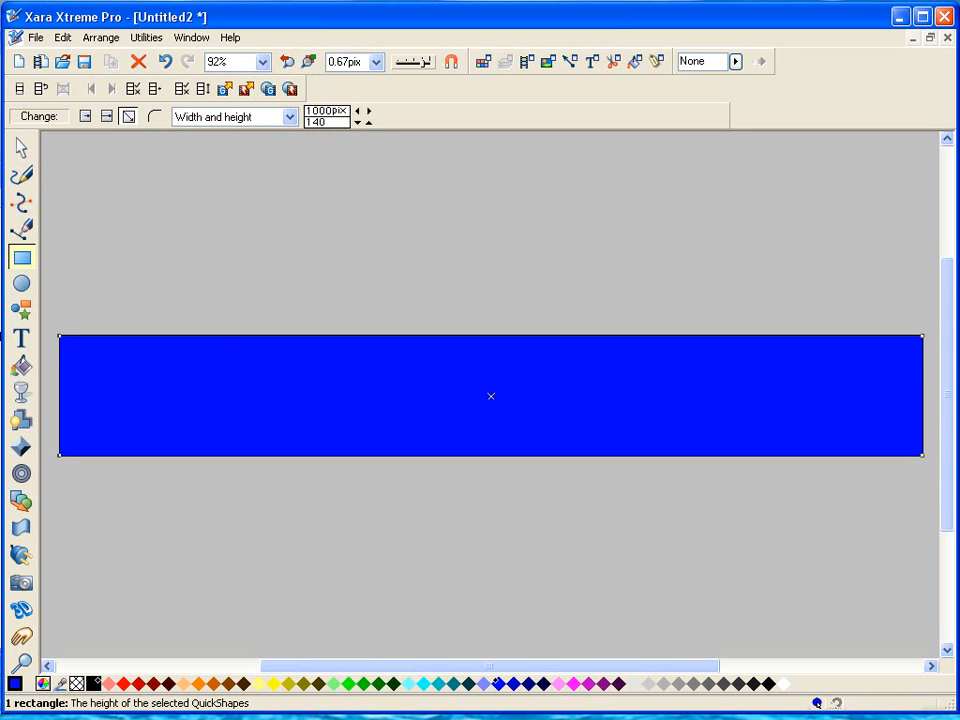
key("Return")
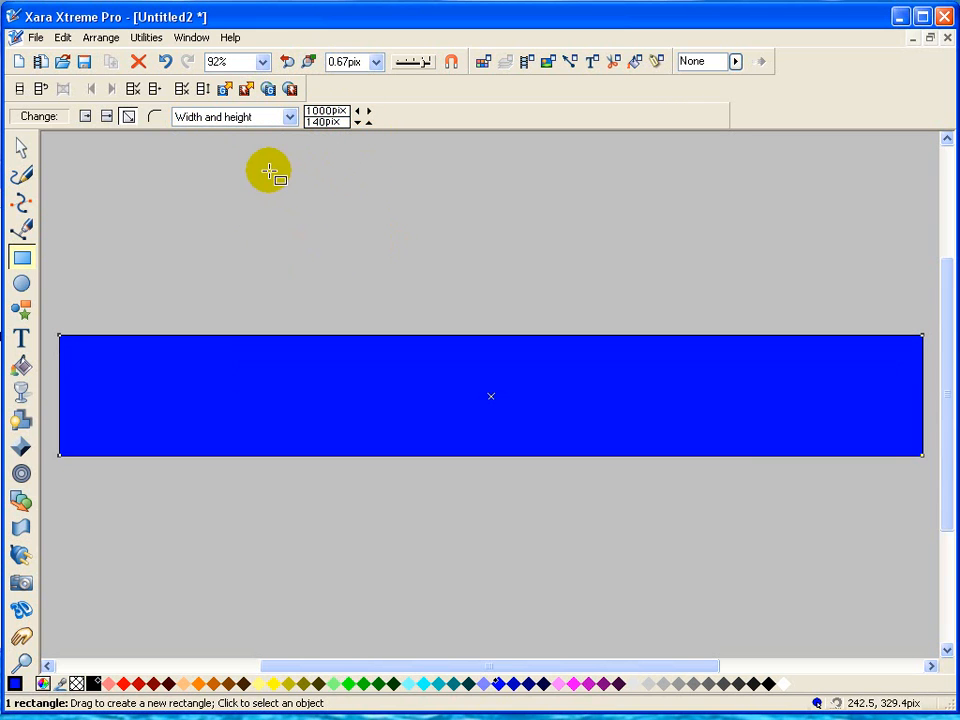
Save the drawing to the Desktop as a Xara X file named "sliding pic animation".
left_click(36, 38)
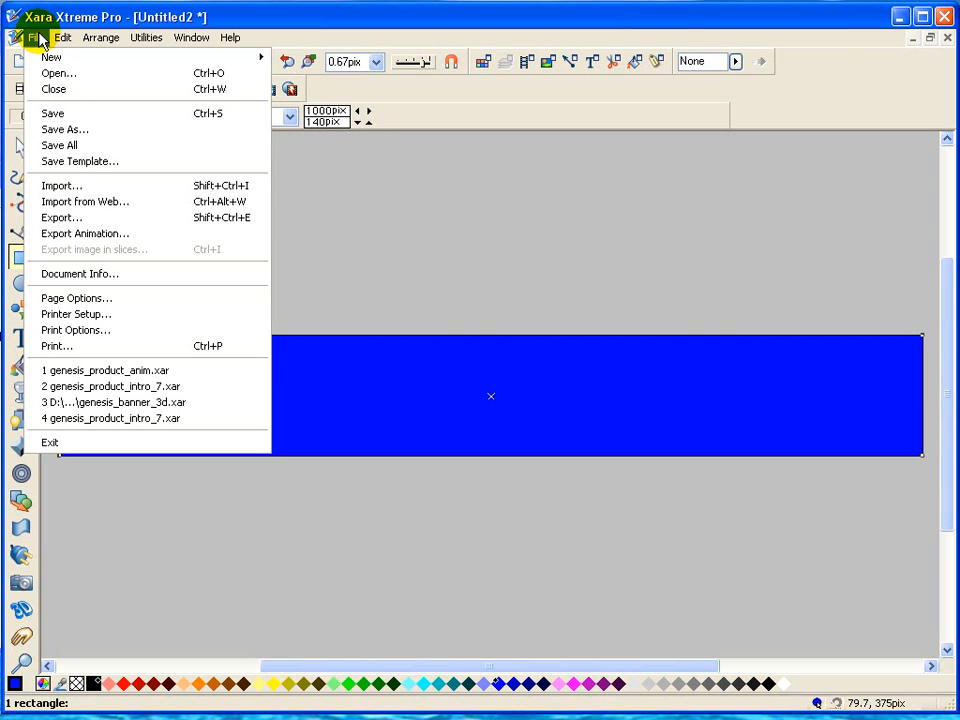
left_click(77, 115)
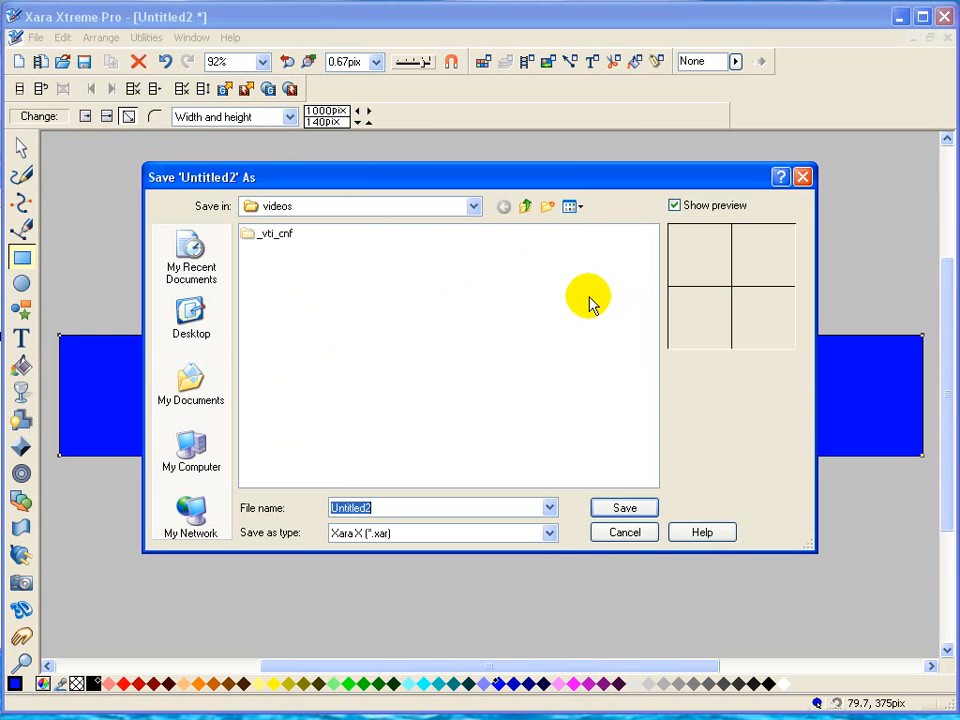
left_click(214, 316)
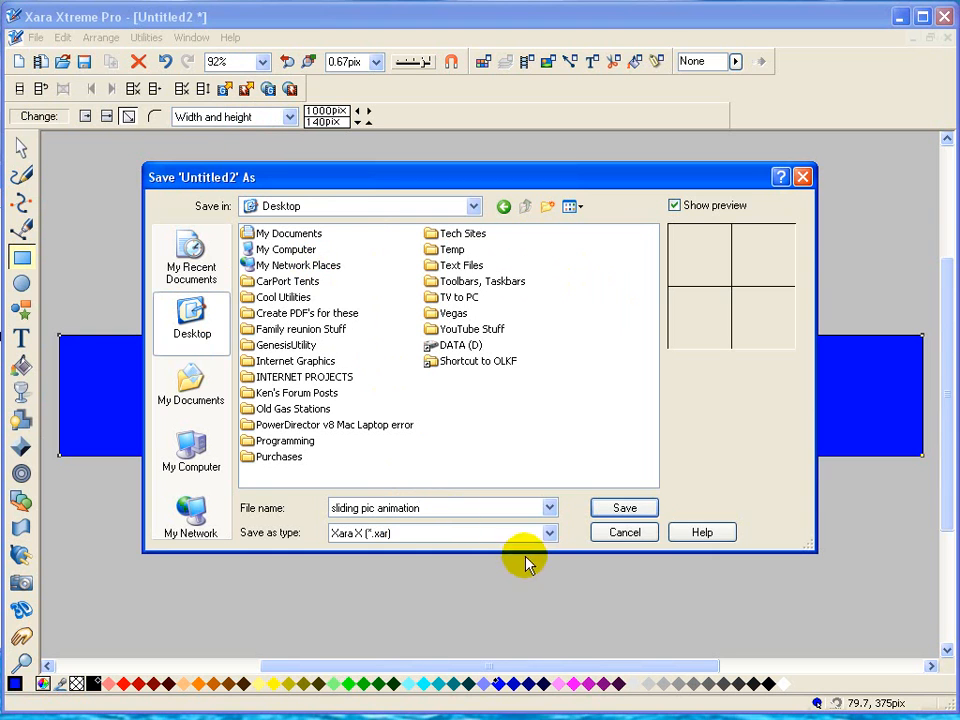
left_click(625, 509)
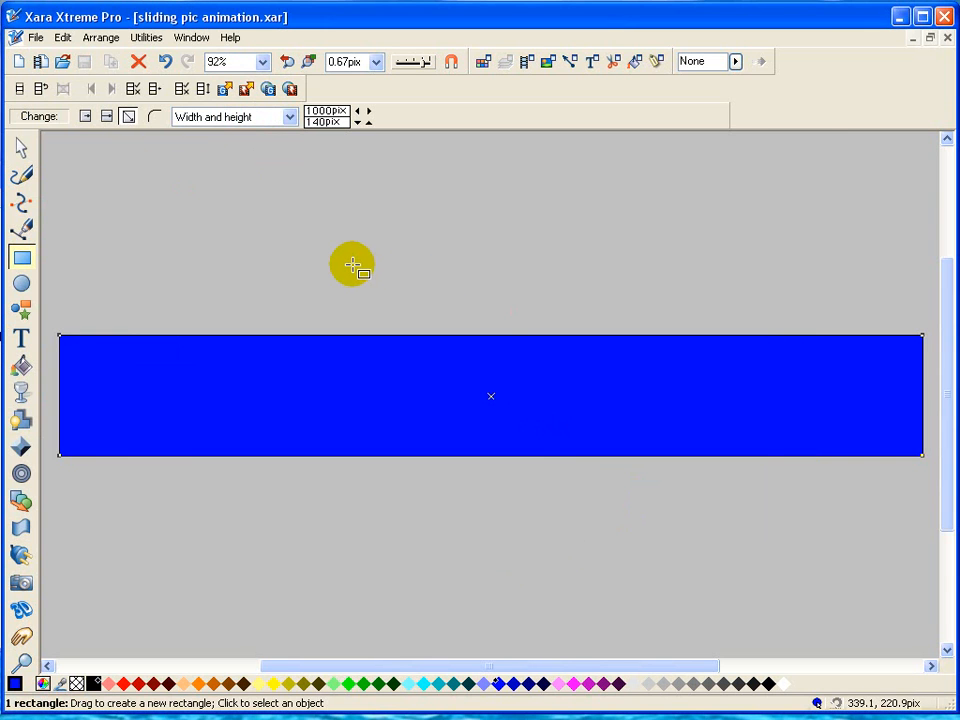
Select the blue rectangle and give it the object name "background".
left_click(19, 148)
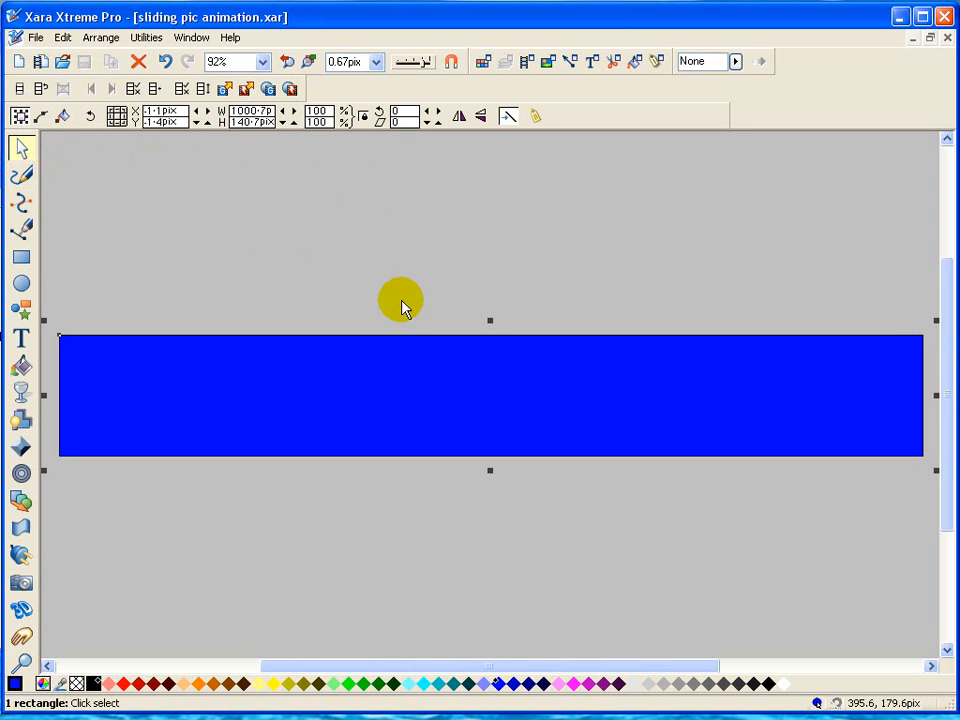
left_click(415, 396)
left_click(415, 396)
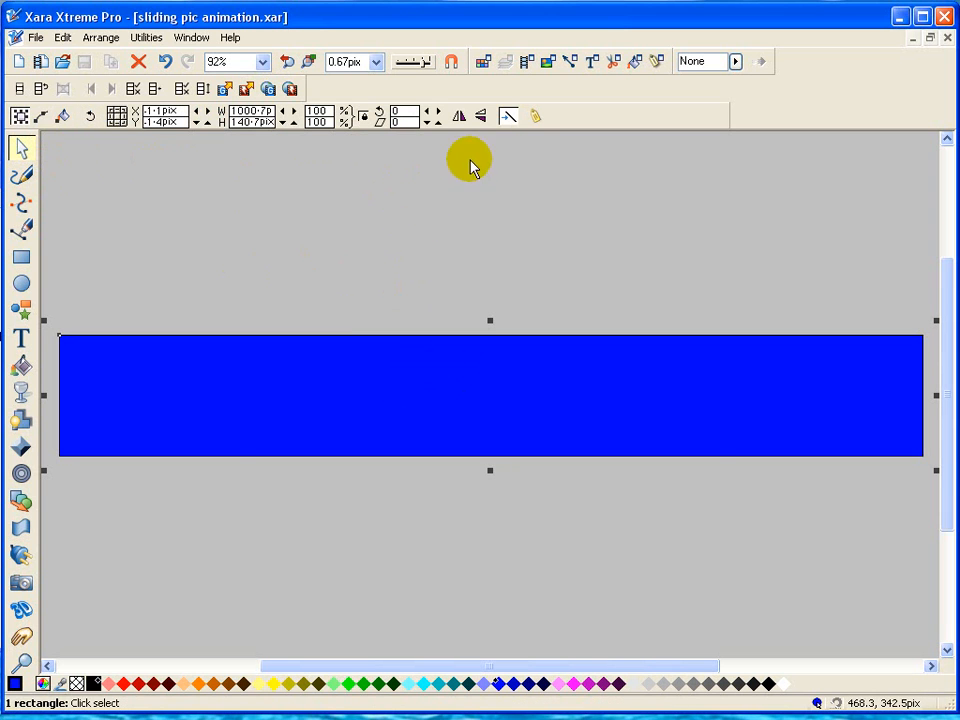
left_click(537, 117)
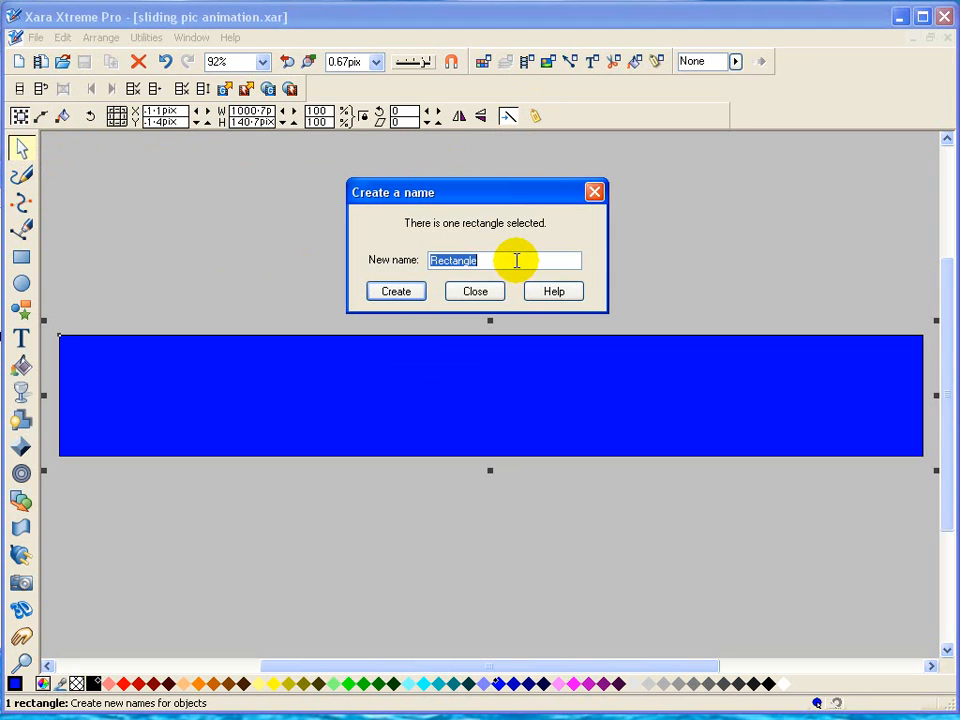
type("background")
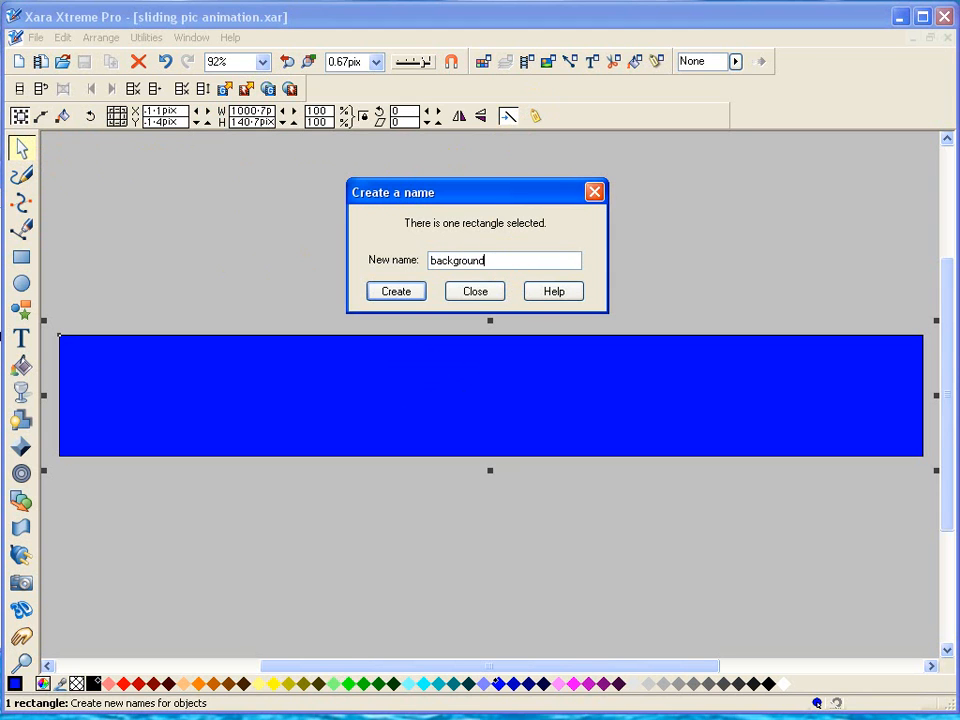
left_click(417, 296)
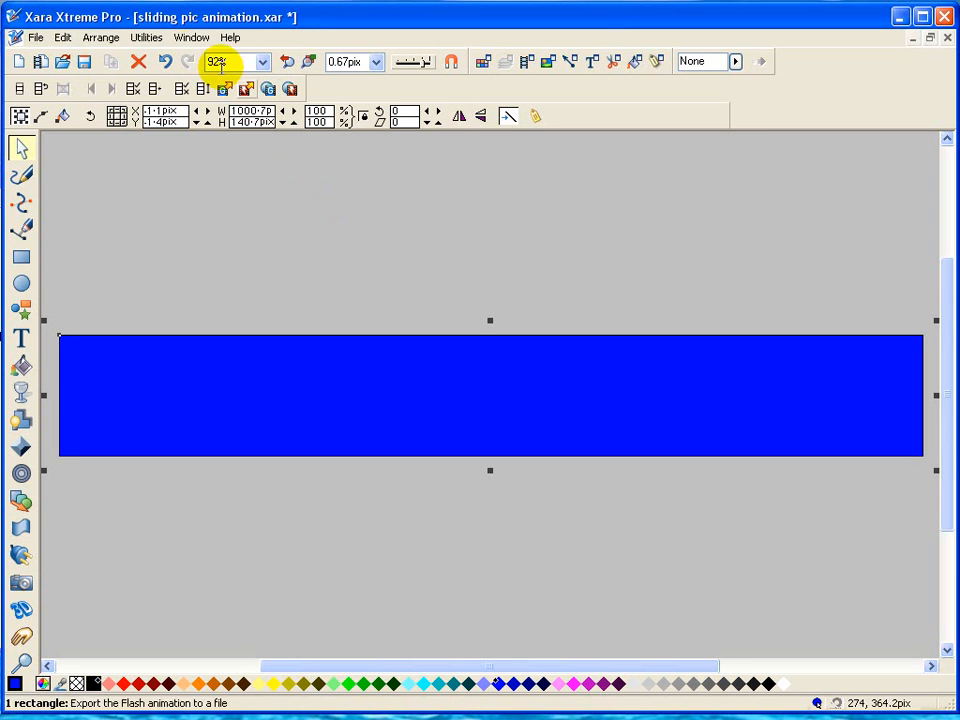
Open the Animation Frame gallery and place it over the canvas beside the middle of the rectangle.
left_click(161, 40)
mouse_move(167, 57)
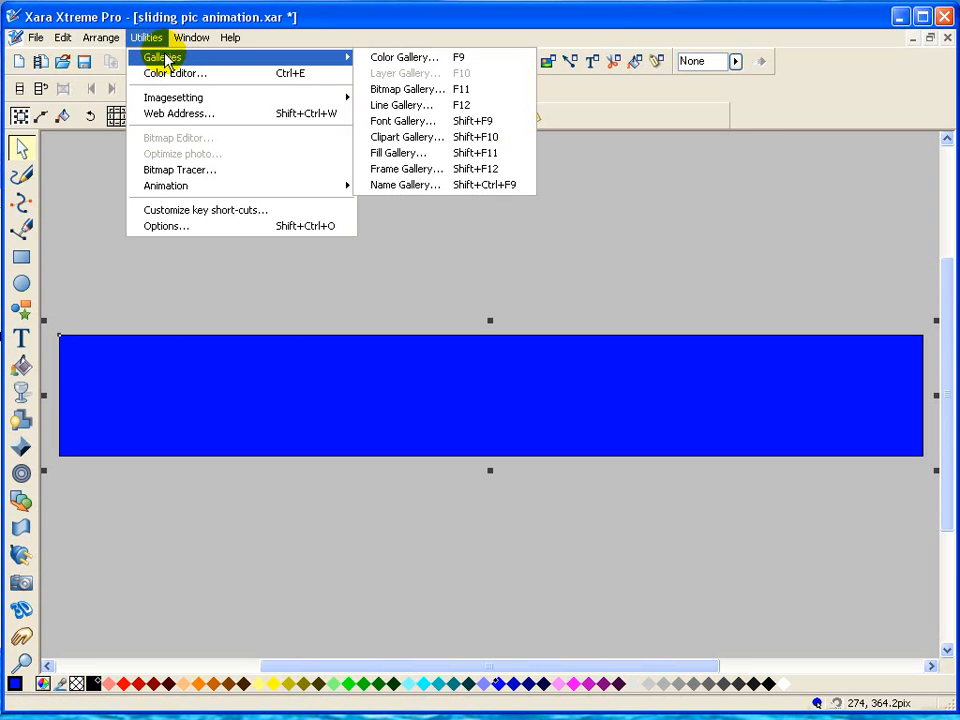
left_click(427, 168)
left_click_drag(553, 180, 758, 166)
left_click_drag(672, 158, 565, 156)
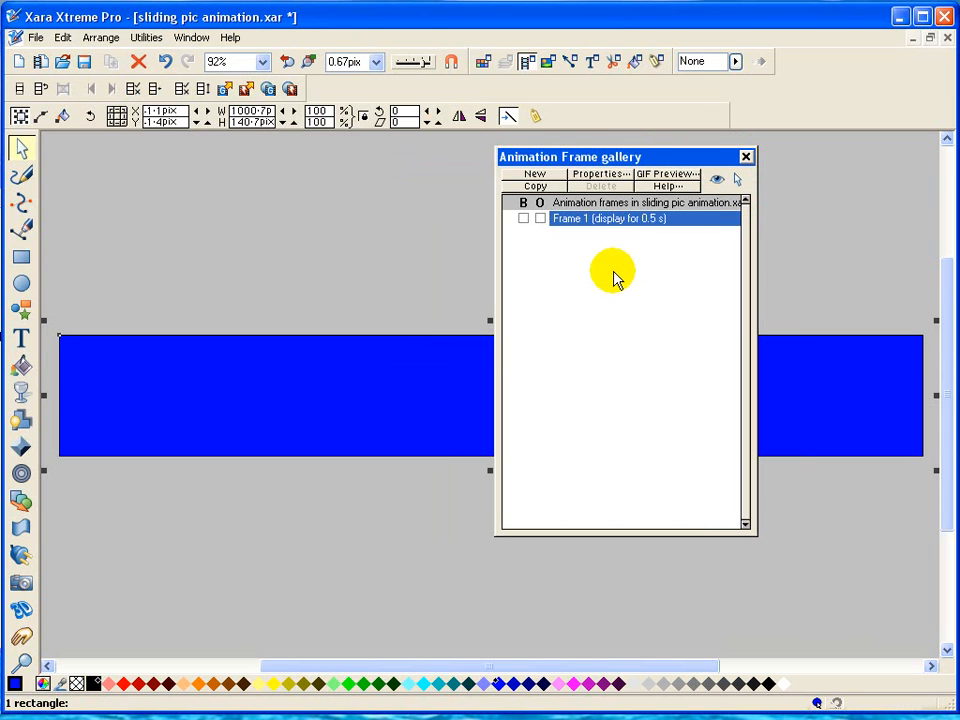
Bring handkey_wallstand_offhousing_gradient_sm.jpg from the gradients image folder onto the canvas above the blue rectangle and select the photo.
left_click(957, 208)
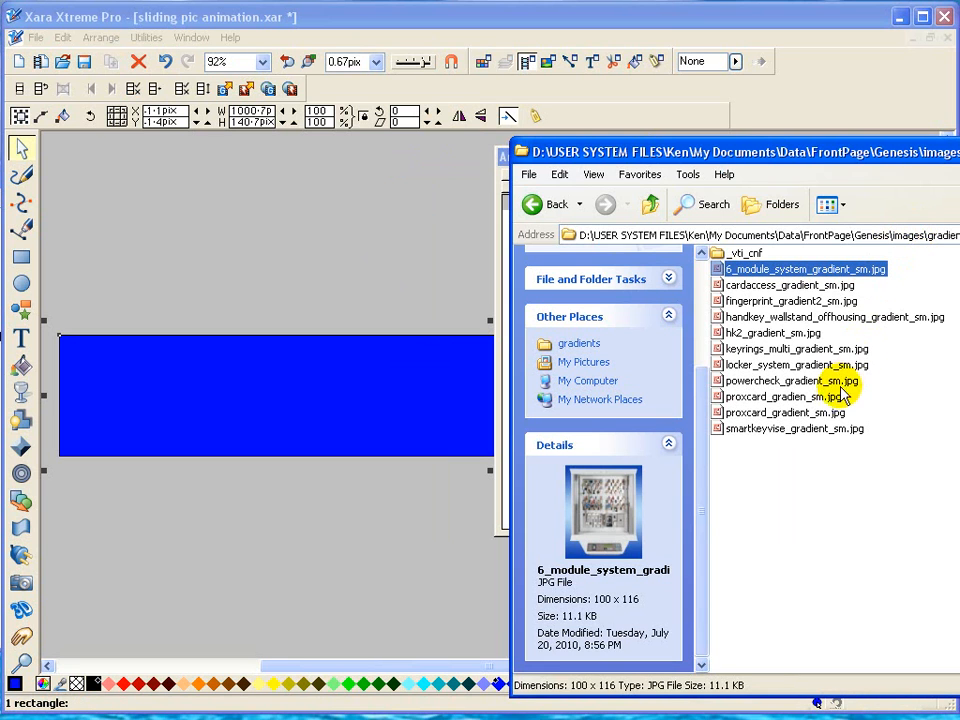
left_click(795, 318)
left_click_drag(795, 318, 170, 188)
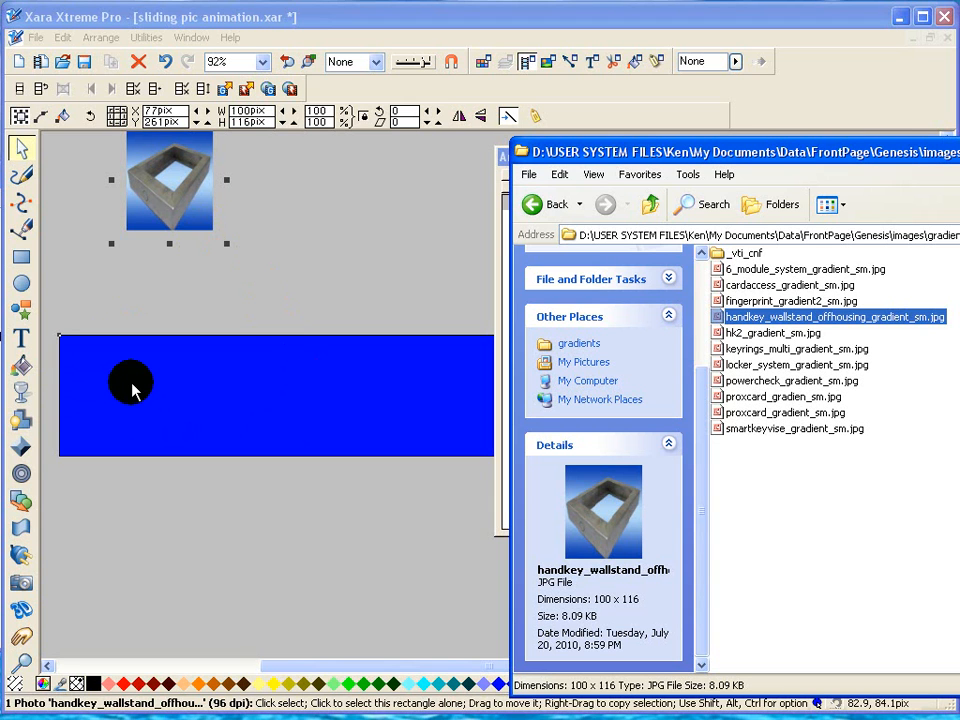
left_click(187, 192)
left_click(289, 206)
left_click(197, 197)
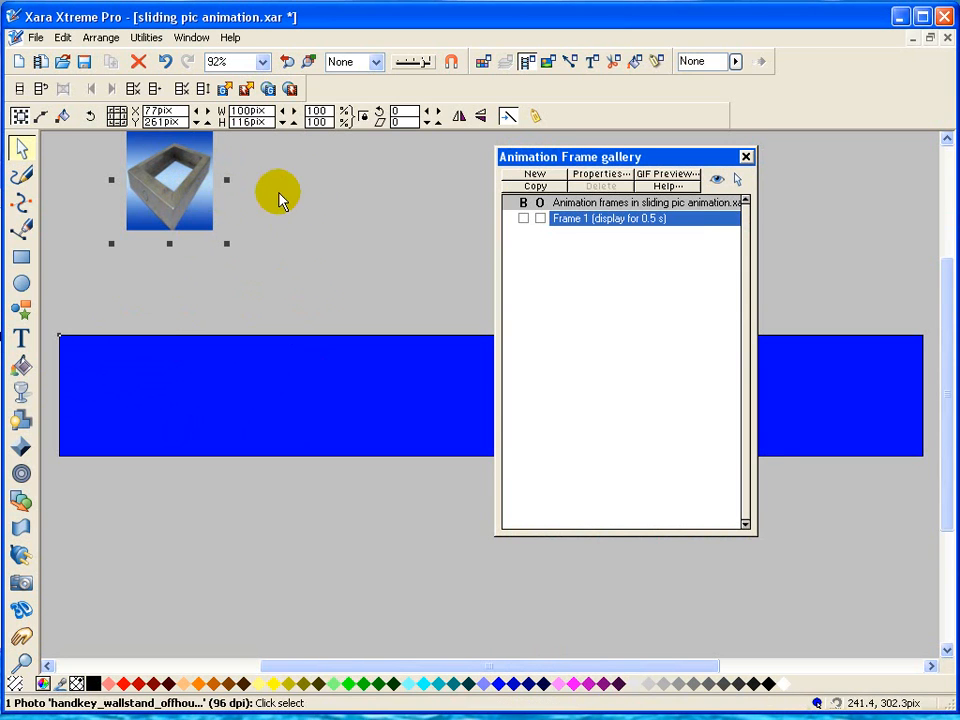
Give the imported photo the object name "Handkey_Wallstand_Off_sm".
left_click(536, 113)
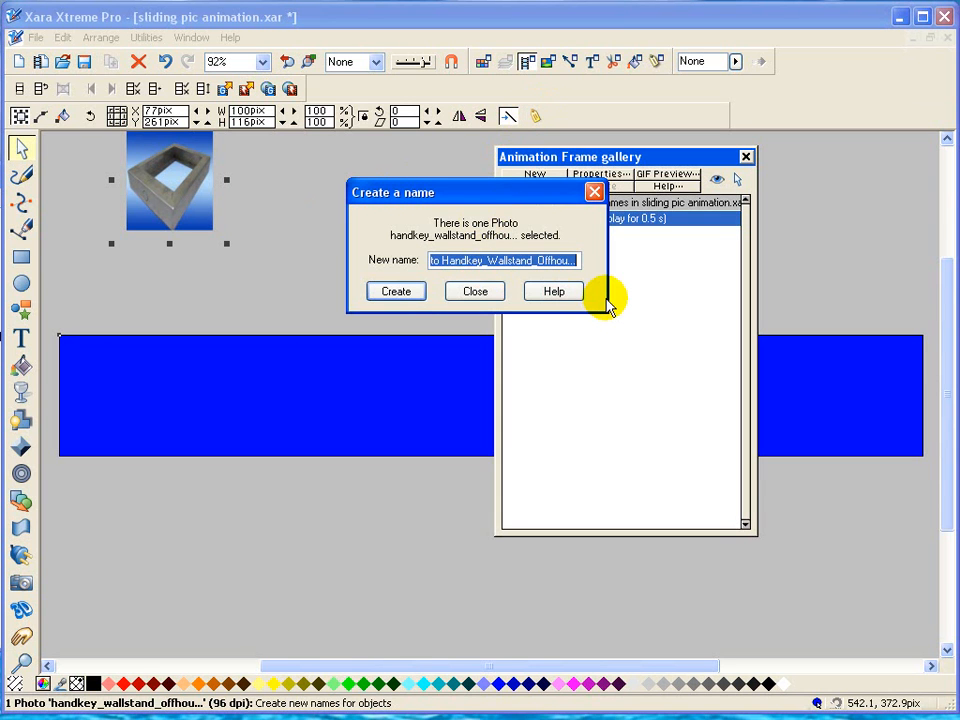
key("End")
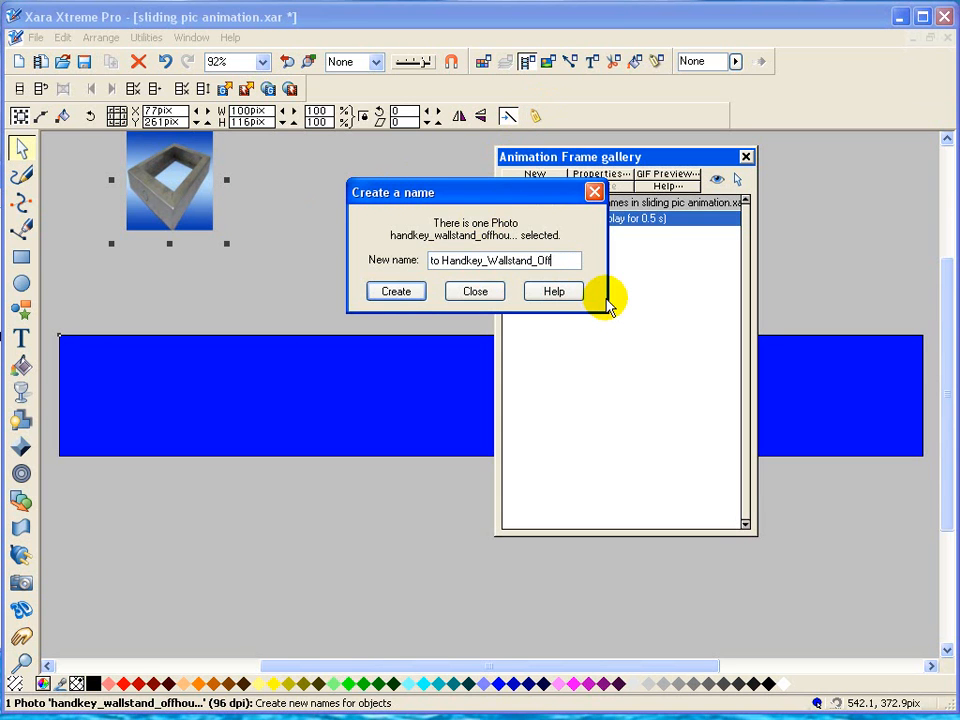
type("_s")
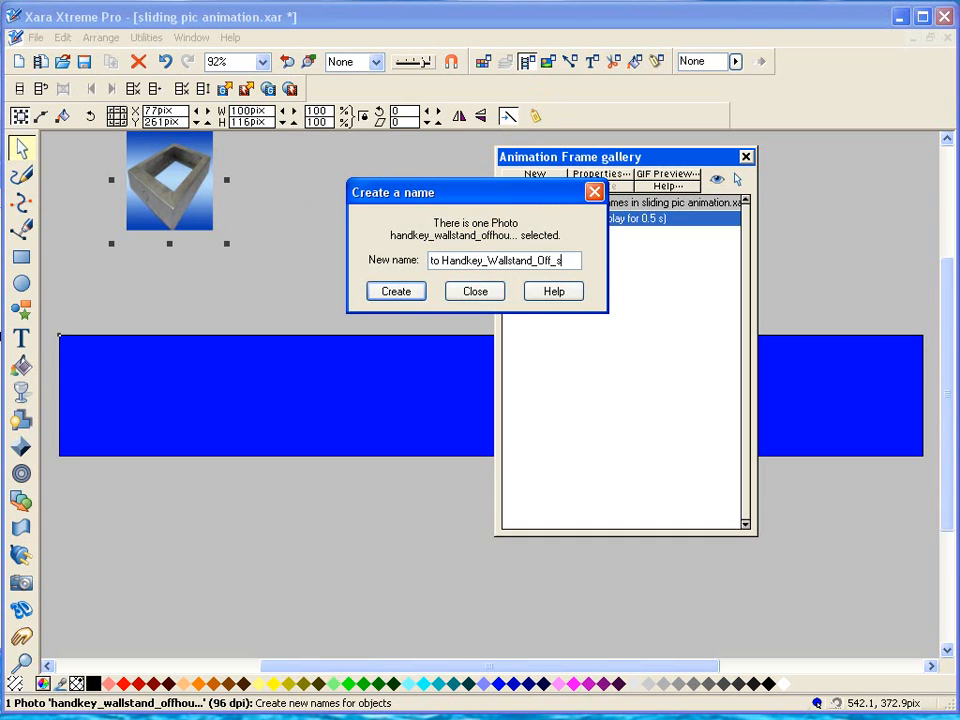
type("m")
key("Home")
key("Delete")
key("Delete")
key("Delete")
key("Delete")
key("Delete")
key("Delete")
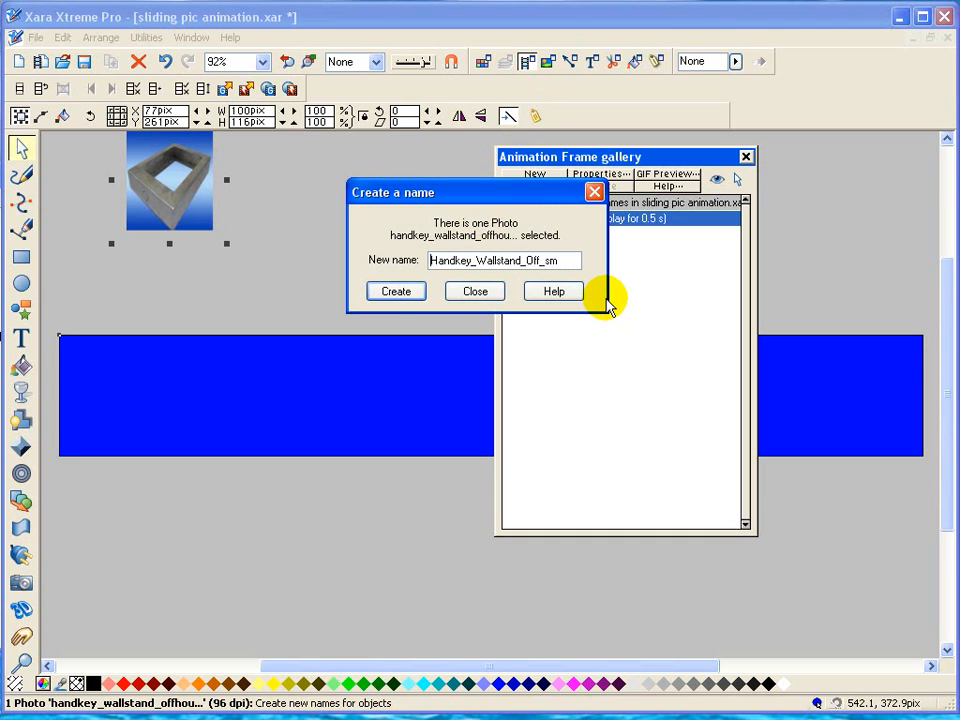
left_click(405, 294)
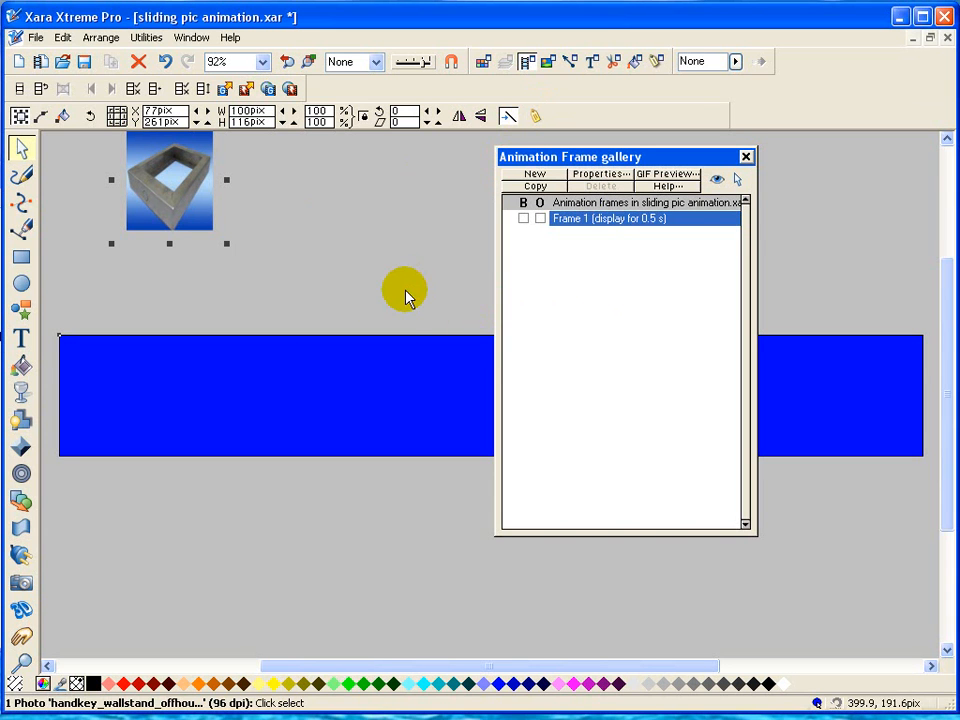
Open the Name gallery, widen it to show full entries, and highlight the photo's bitmap among the used bitmaps.
left_click(143, 37)
mouse_move(150, 60)
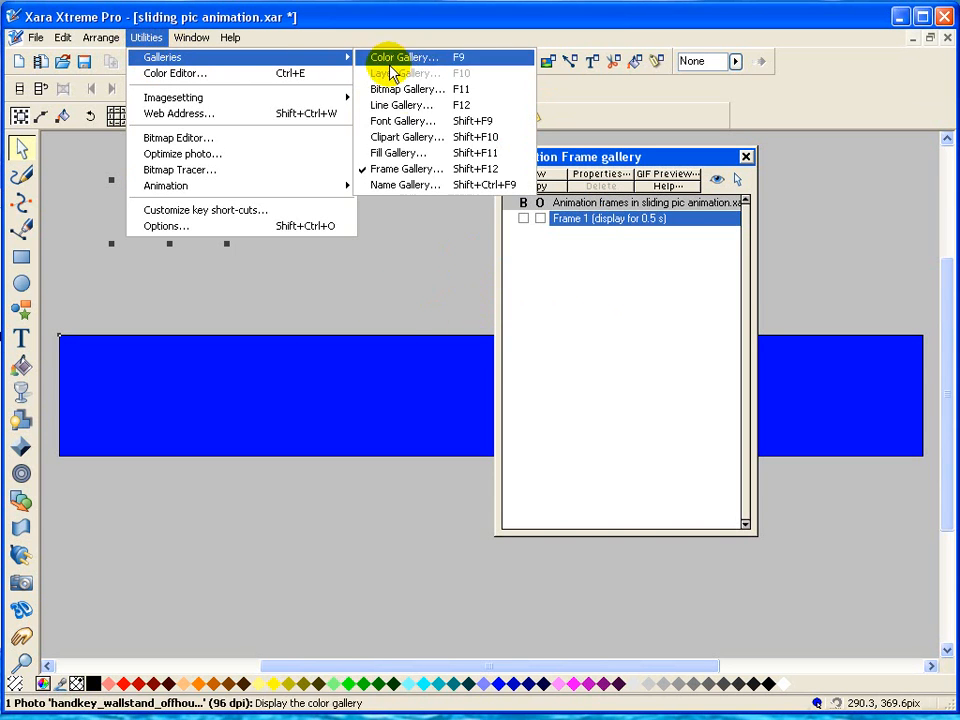
left_click(405, 185)
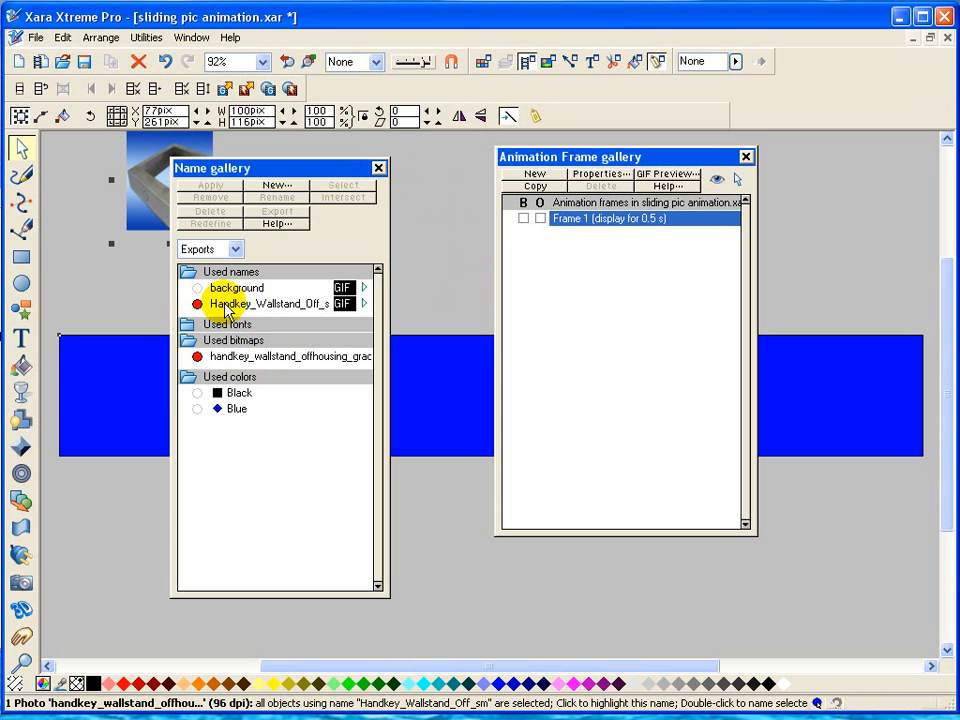
left_click_drag(585, 163, 732, 159)
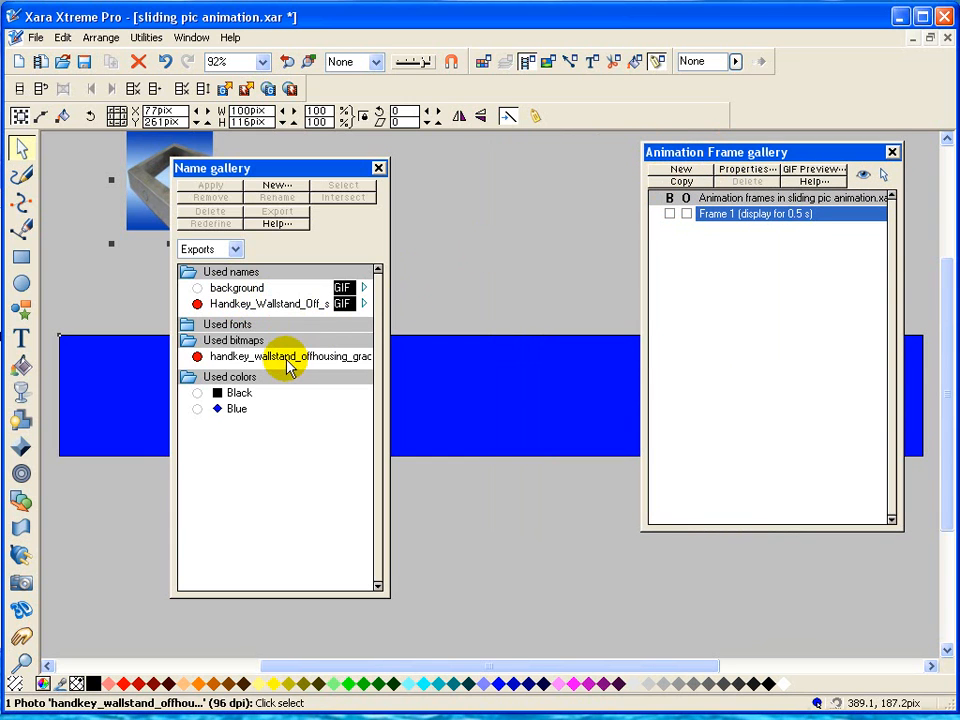
left_click_drag(386, 362, 469, 360)
left_click(411, 358)
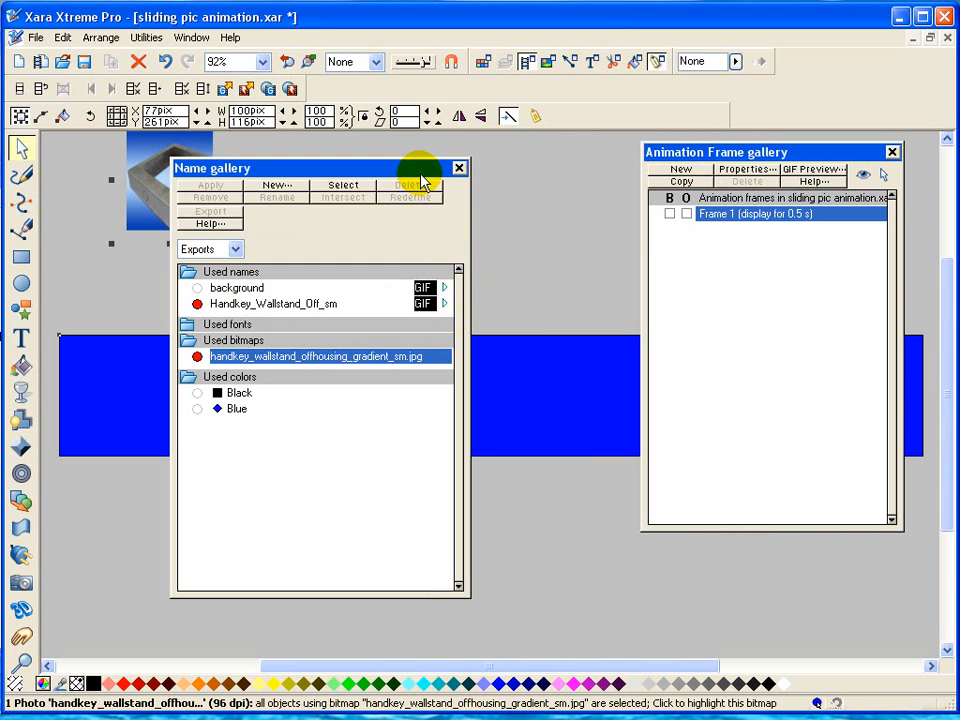
Move the Name gallery and the Animation Frame gallery up out of the way of the artwork.
left_click_drag(421, 167, 540, 157)
left_click_drag(739, 157, 727, 2)
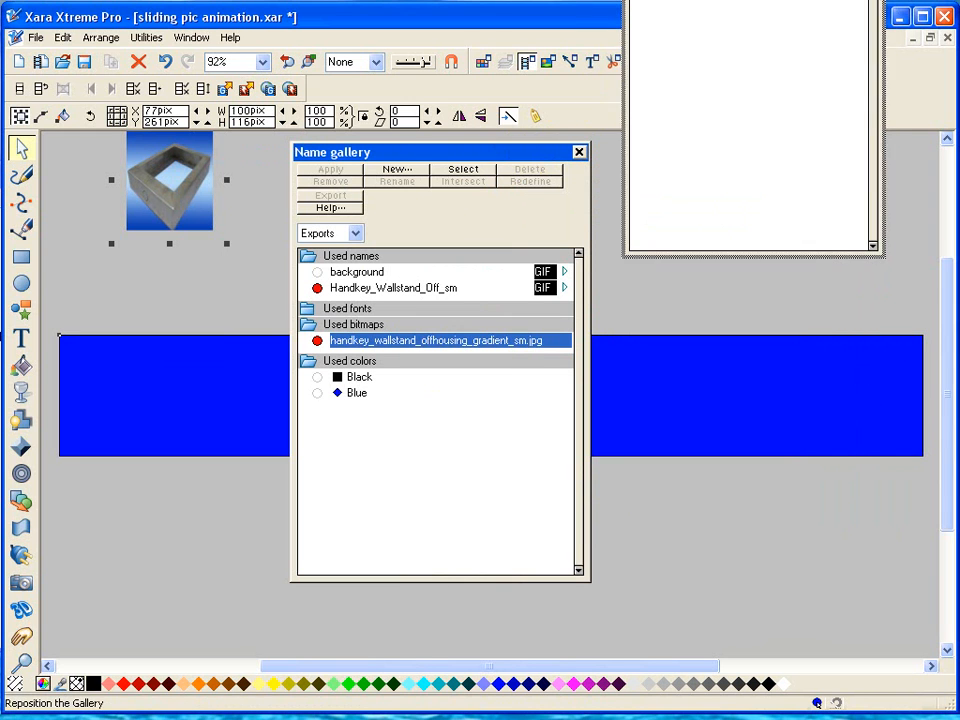
left_click_drag(480, 148, 440, 1)
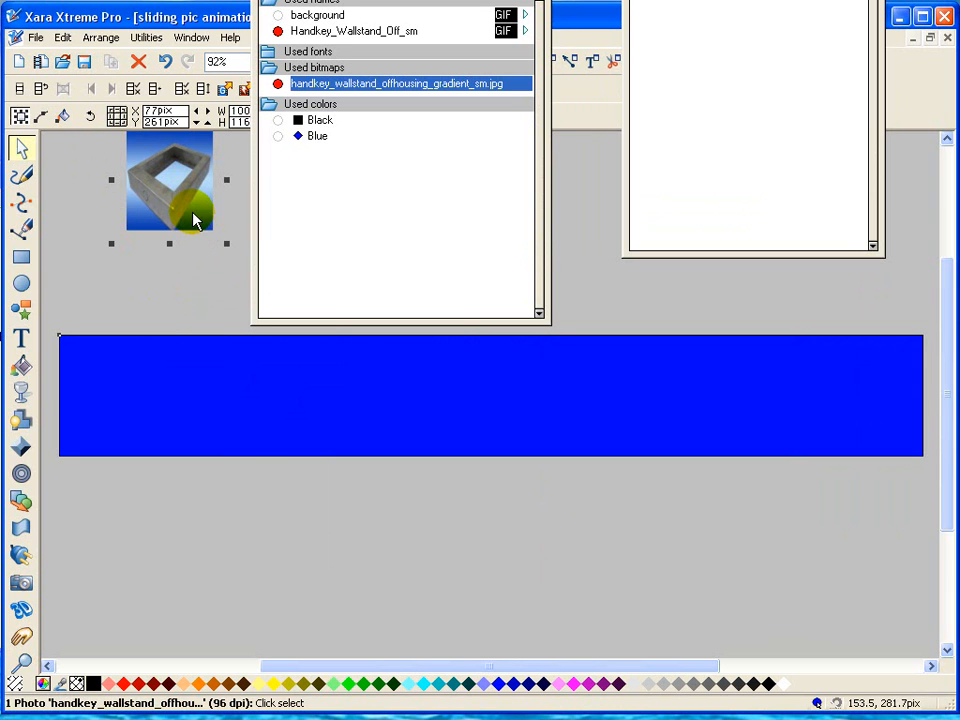
Position the photo on the blue background at X 10 pix and Y 10 pix.
left_click_drag(163, 196, 122, 265)
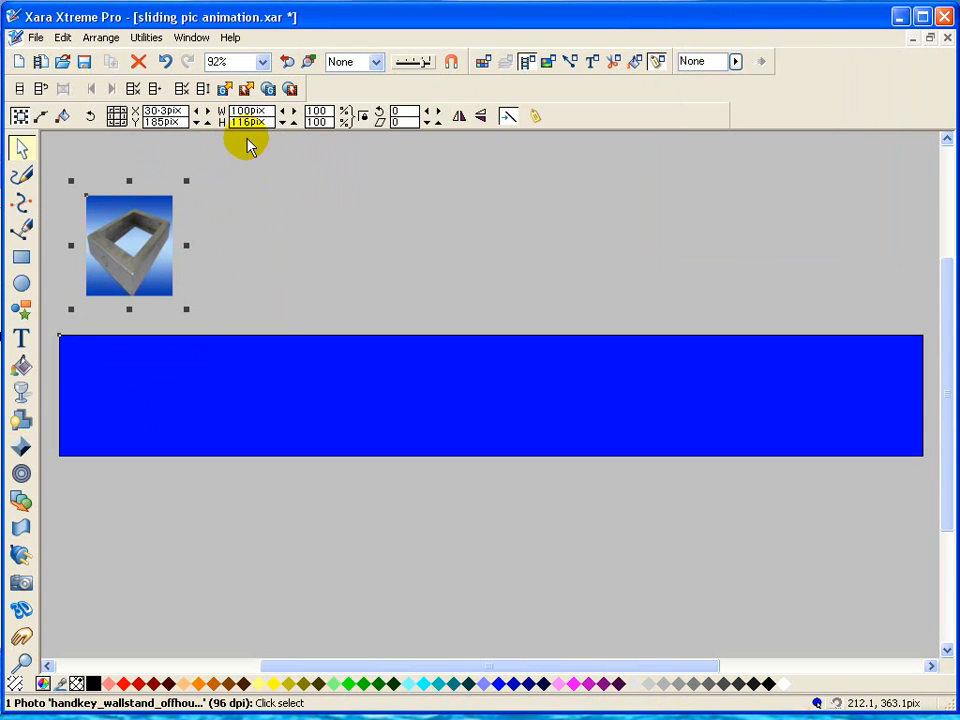
left_click(170, 110)
type("10")
key("Return")
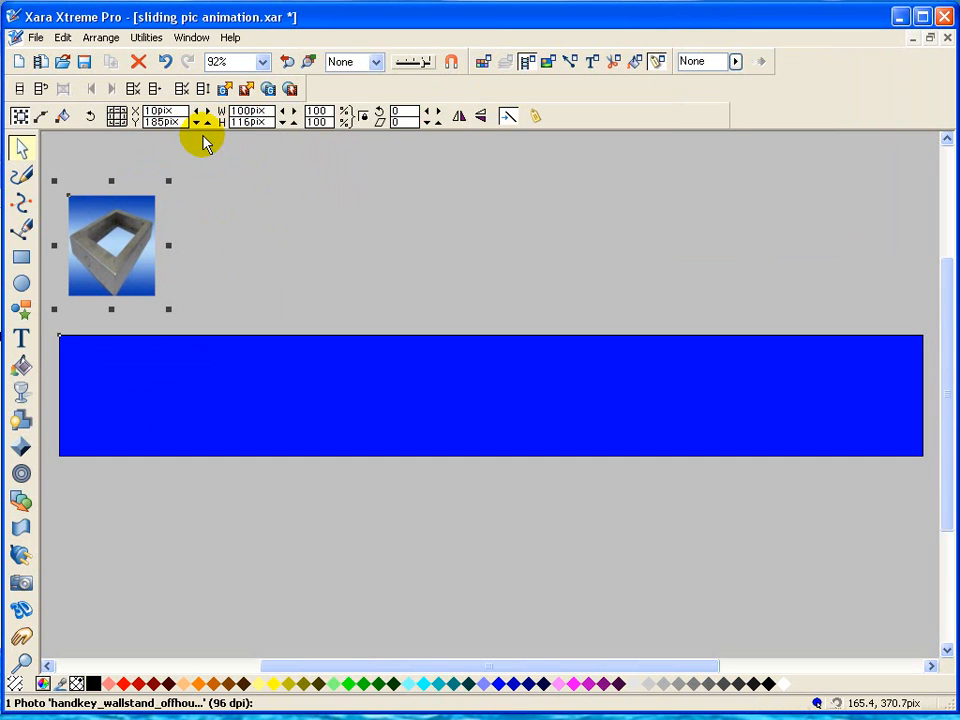
type("1")
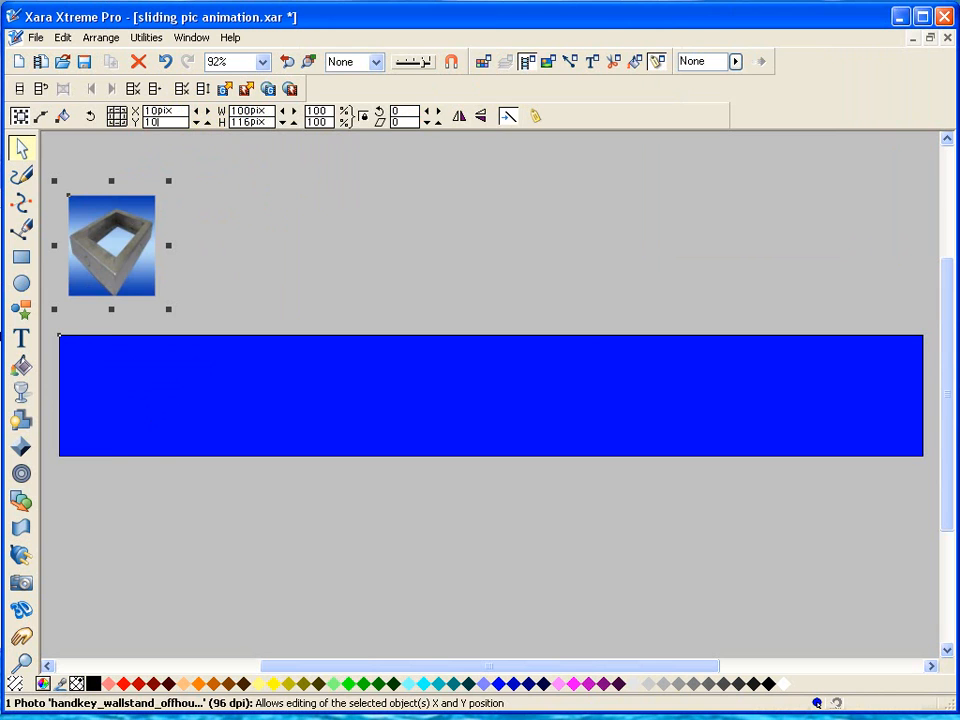
type("0")
key("Return")
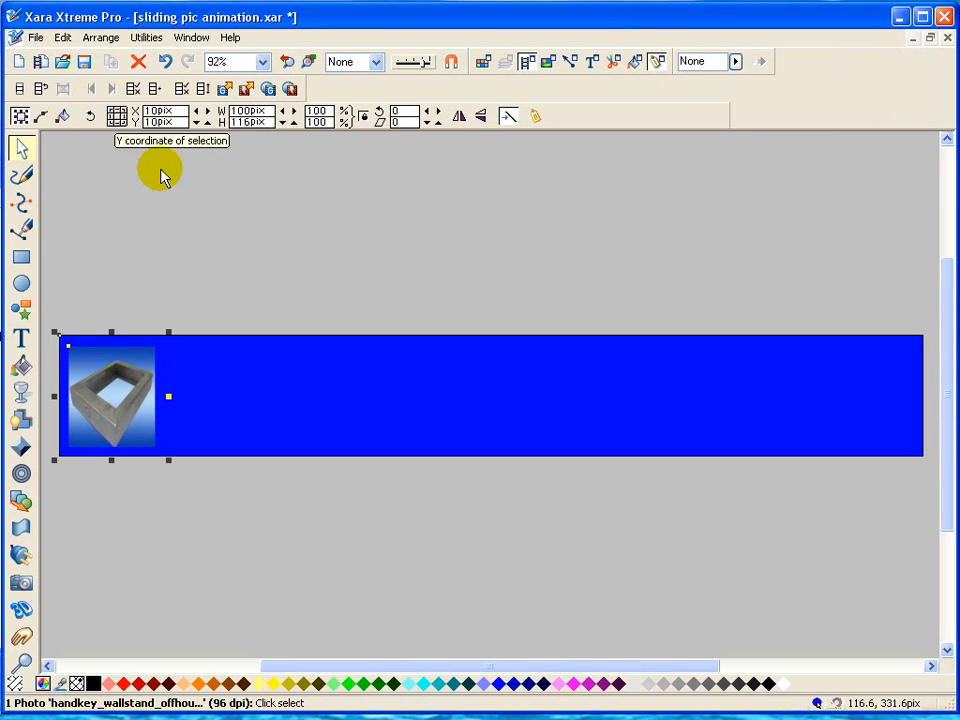
Set the wall stand-off photo's Y position to 25 pix and give it a flat transparency of 70%.
left_click(158, 121)
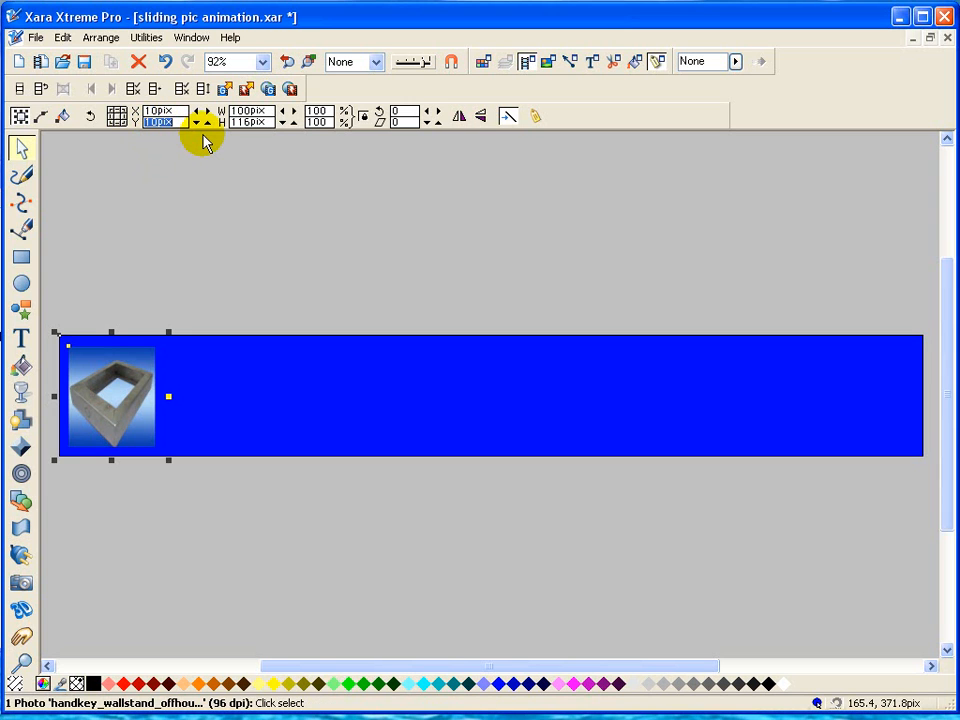
type("25")
key("Return")
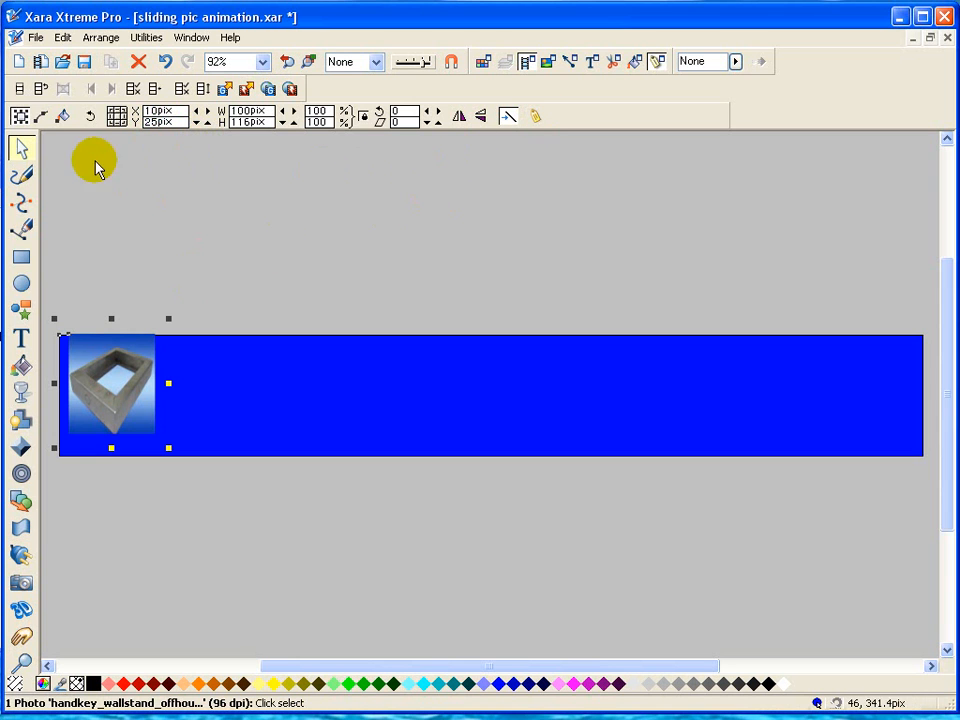
left_click(20, 393)
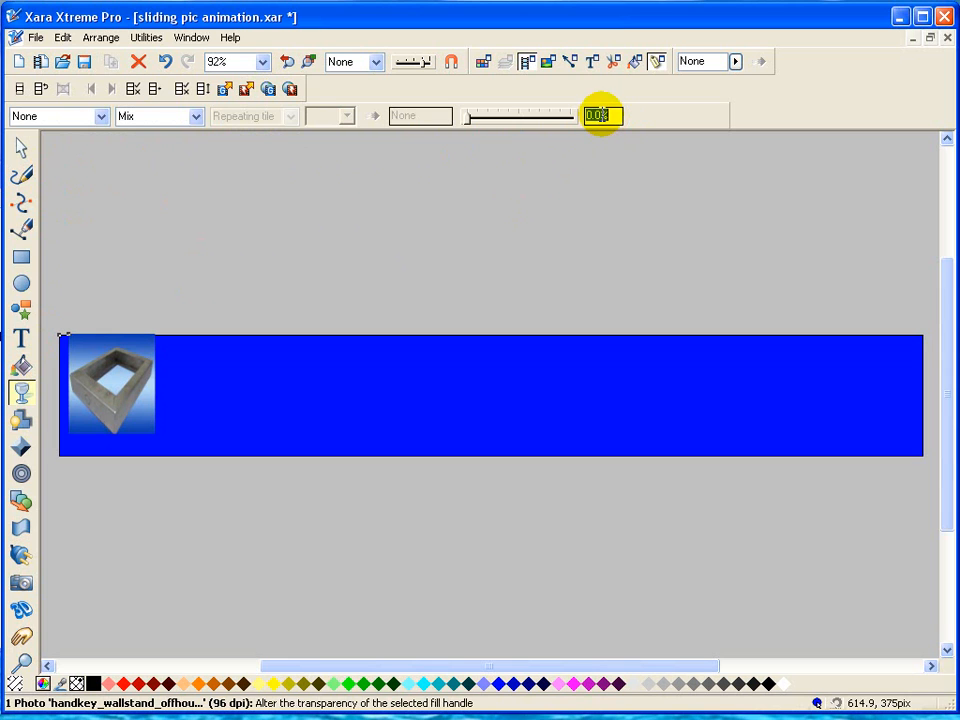
type("70")
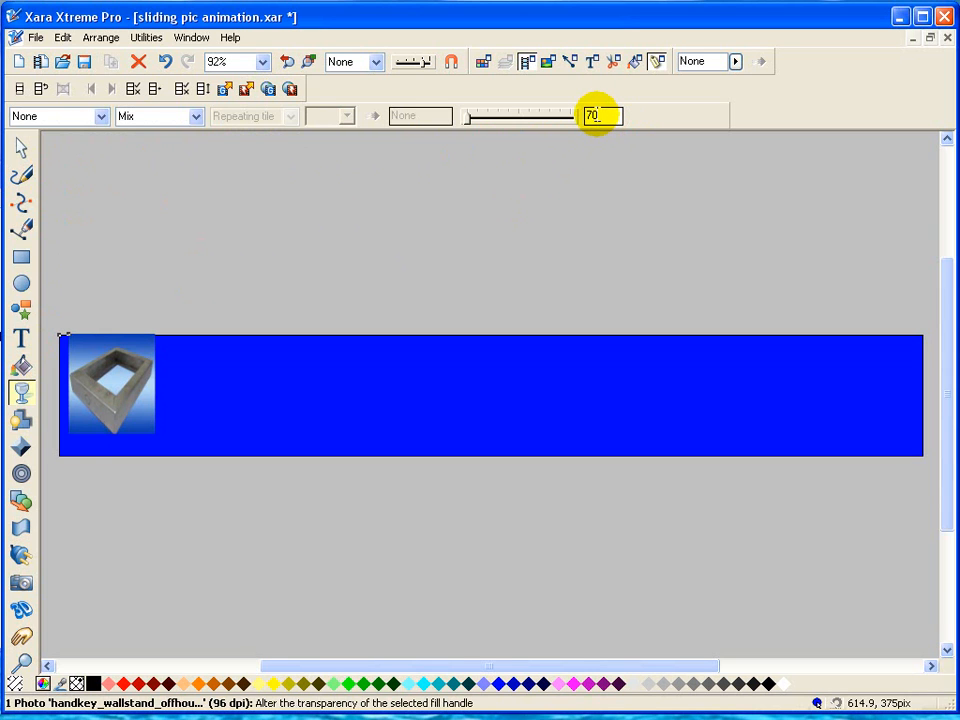
key("Return")
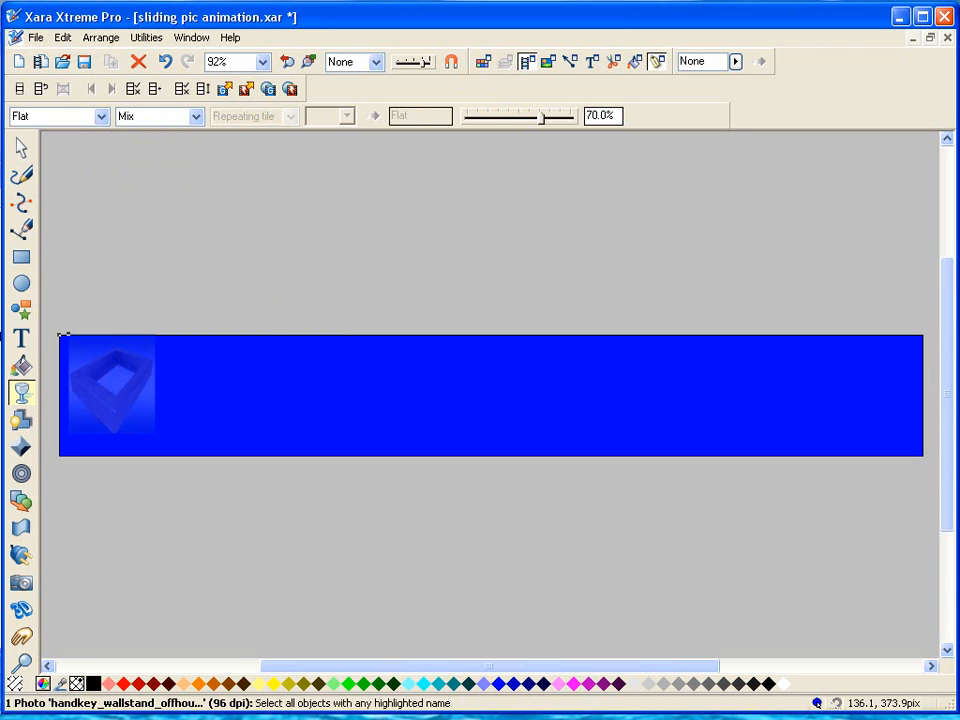
Bring the Animation Frame gallery back over the artwork, duplicate Frame 1 and make Frame 2 the active frame.
left_click_drag(729, 25, 555, 168)
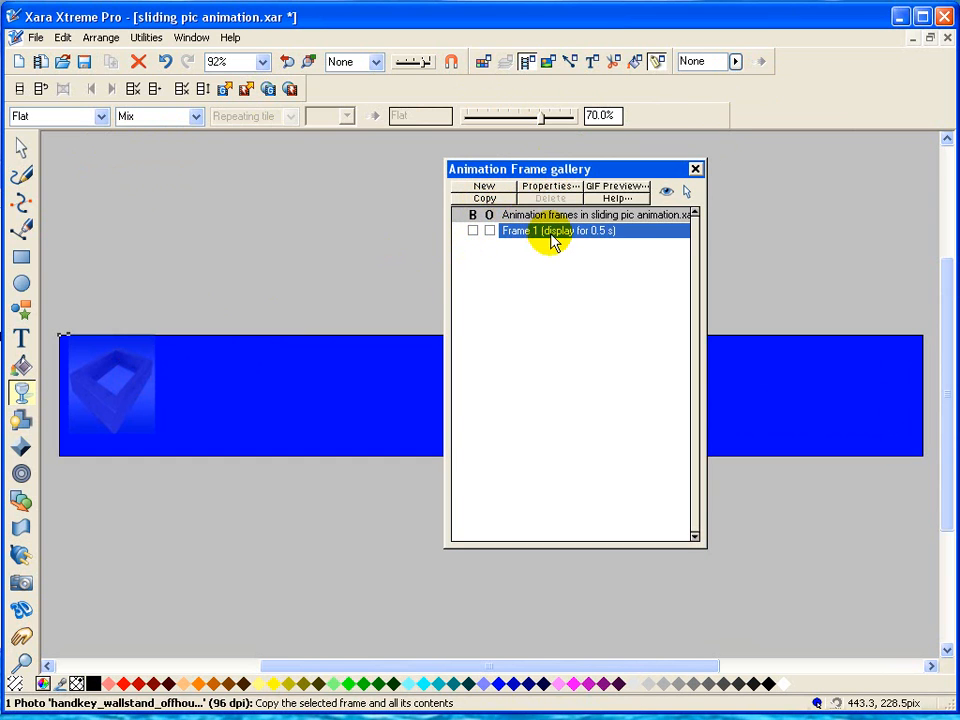
left_click(485, 199)
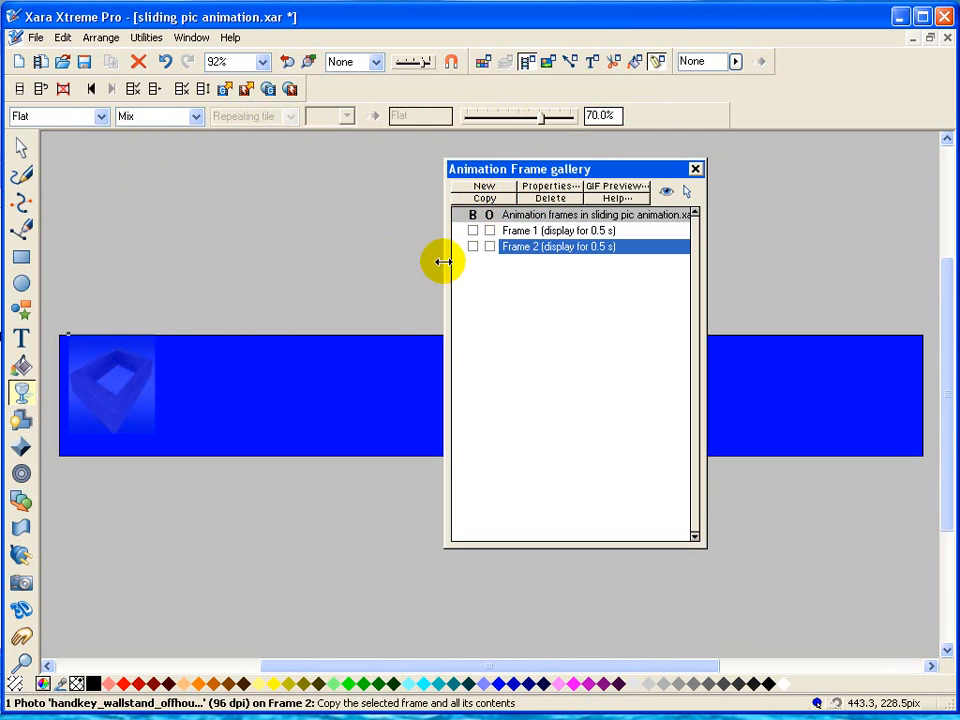
left_click(533, 231)
left_click(533, 250)
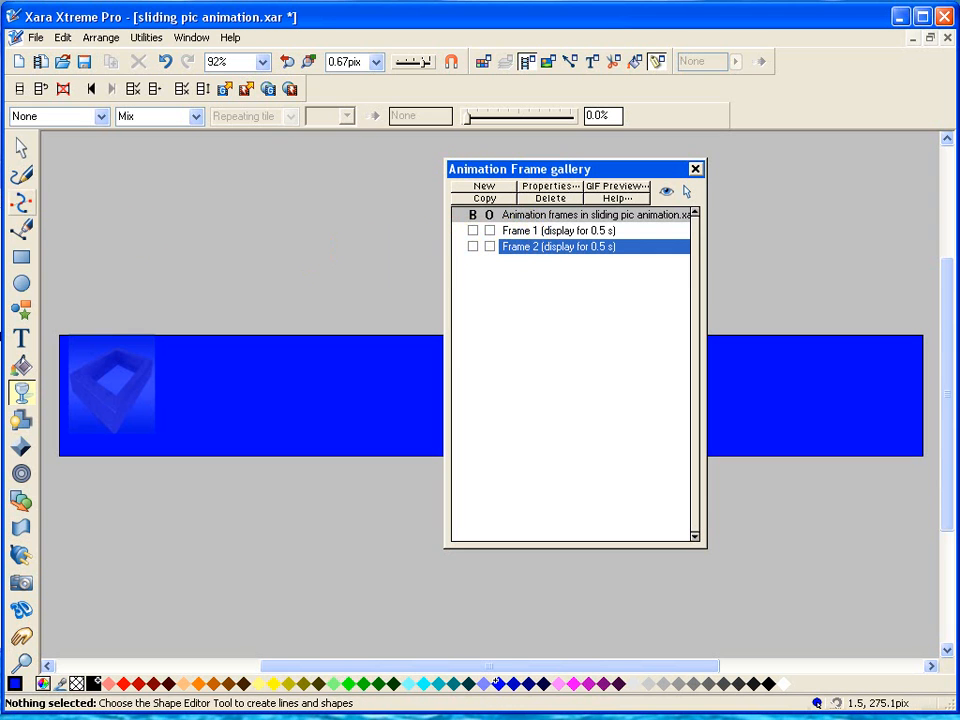
Set the transparency of the wall stand-off photo in Frame 2 to 0%.
left_click(23, 150)
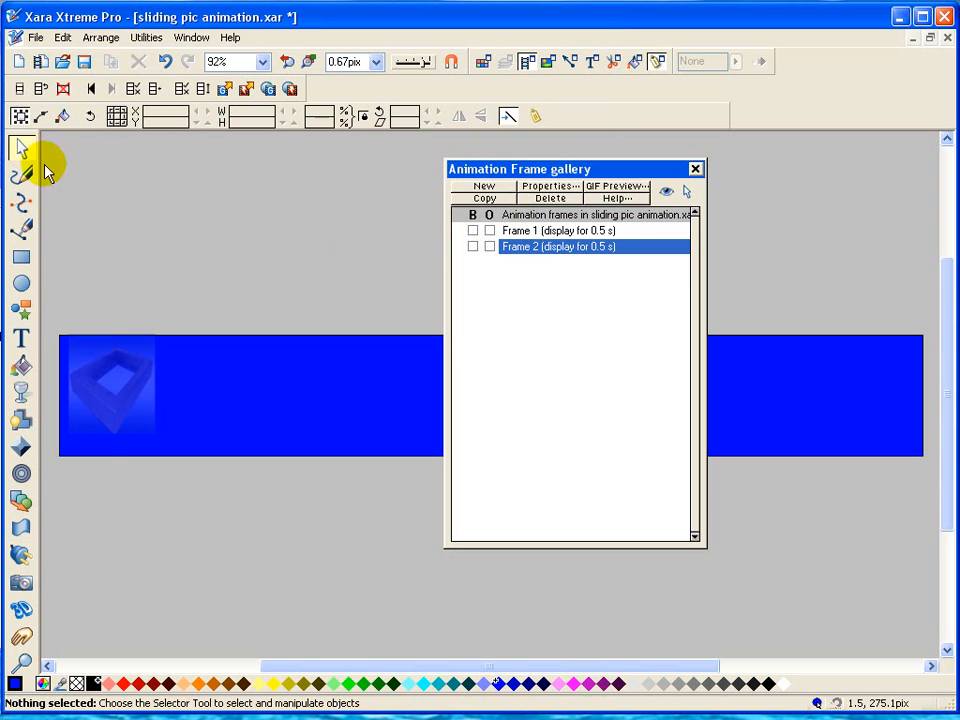
left_click(96, 377)
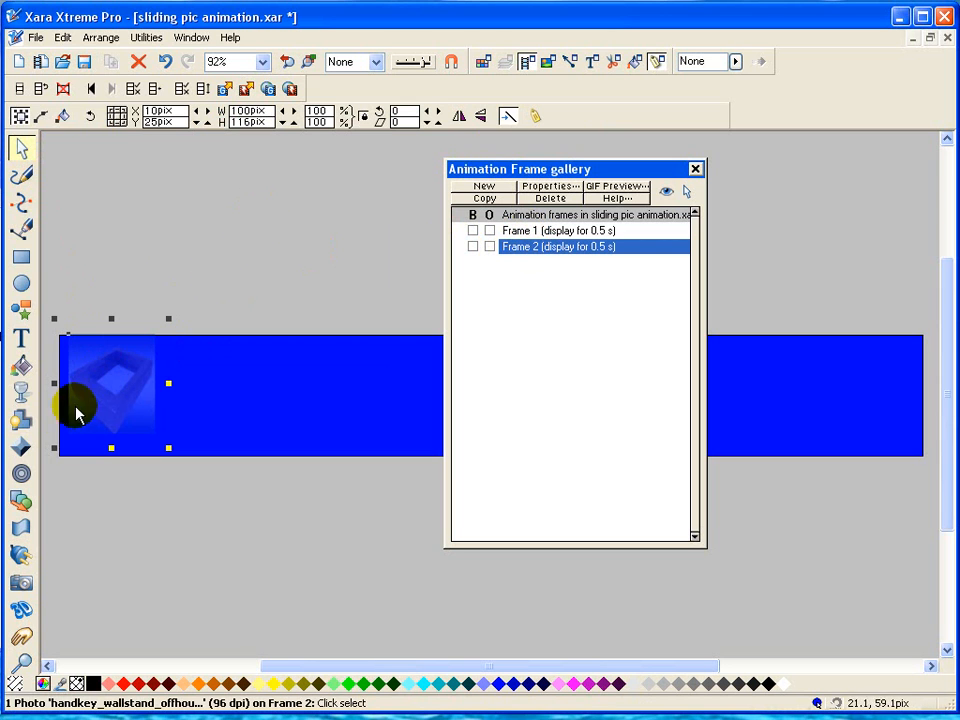
left_click(21, 393)
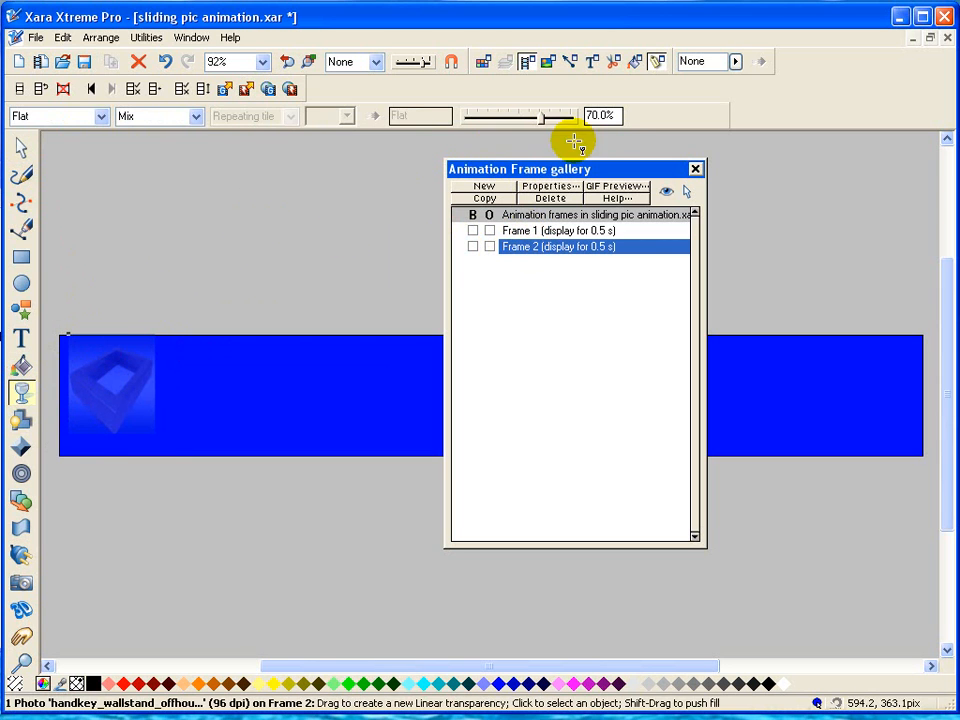
left_click_drag(541, 117, 461, 123)
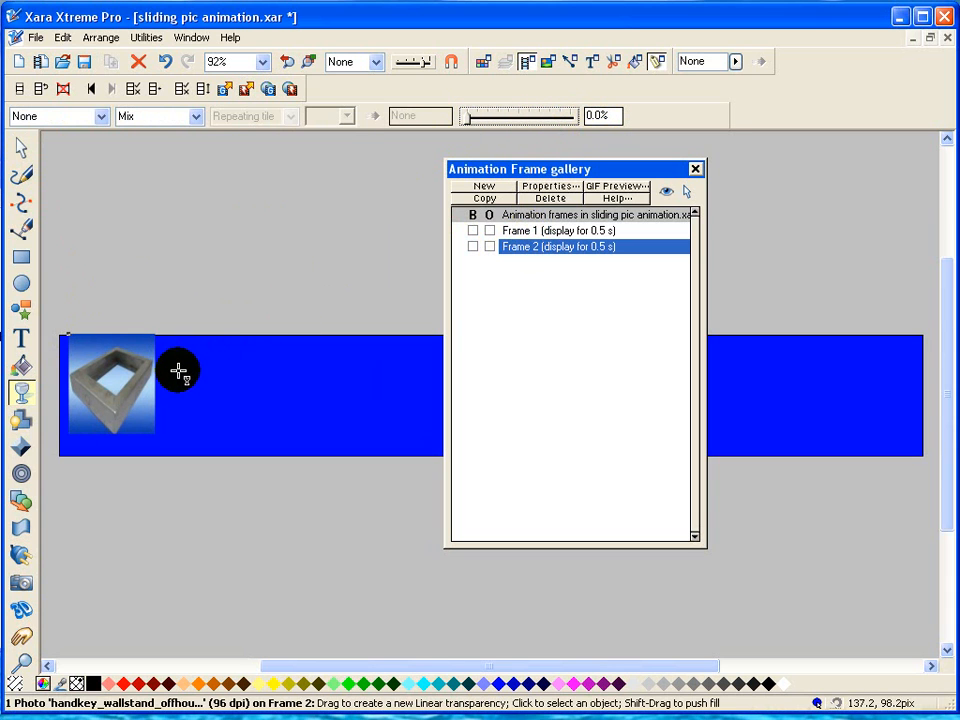
Duplicate Frame 2 and make the new Frame 3 the active frame.
left_click(489, 200)
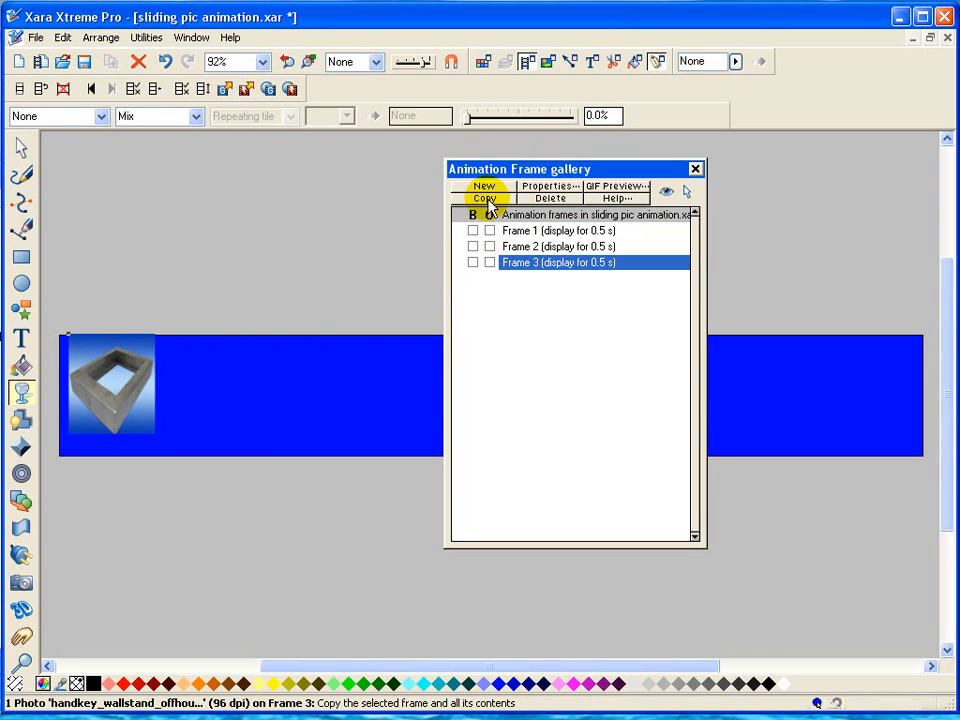
left_click(566, 250)
left_click(564, 263)
Move the wall stand-off photo in Frame 3 to X 890 pix, checking its position in the Notepad to-do listing.
left_click(103, 390)
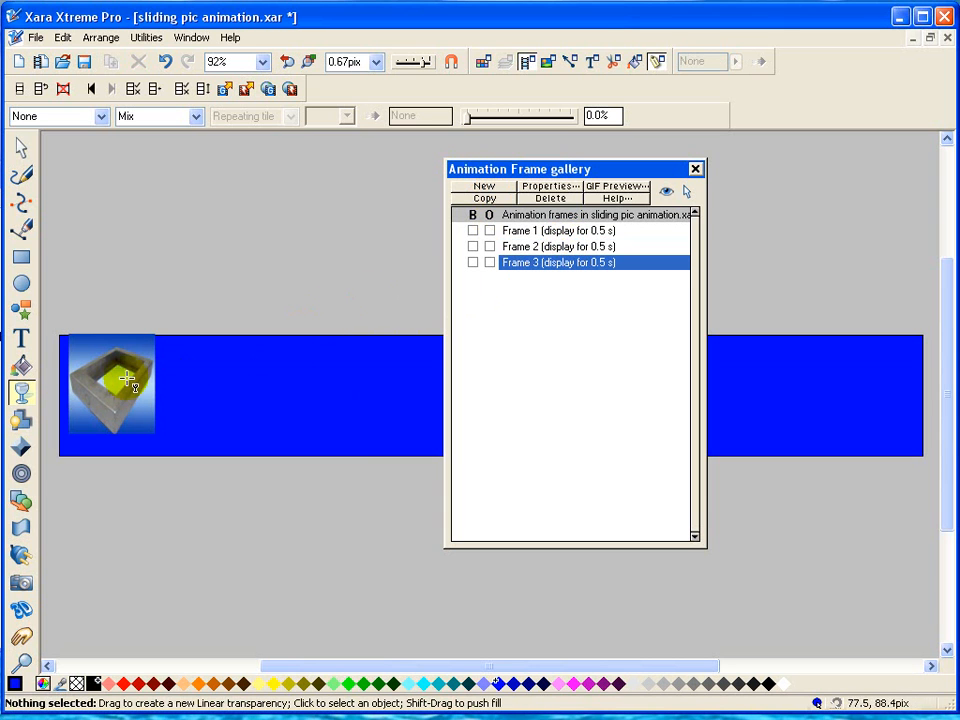
left_click(21, 148)
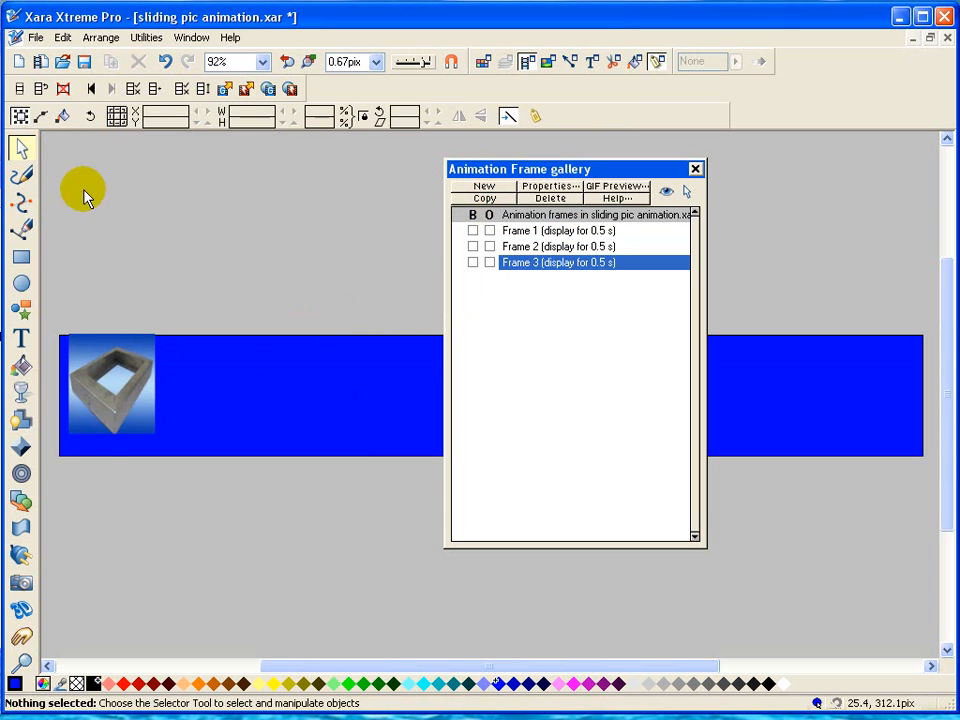
left_click(124, 357)
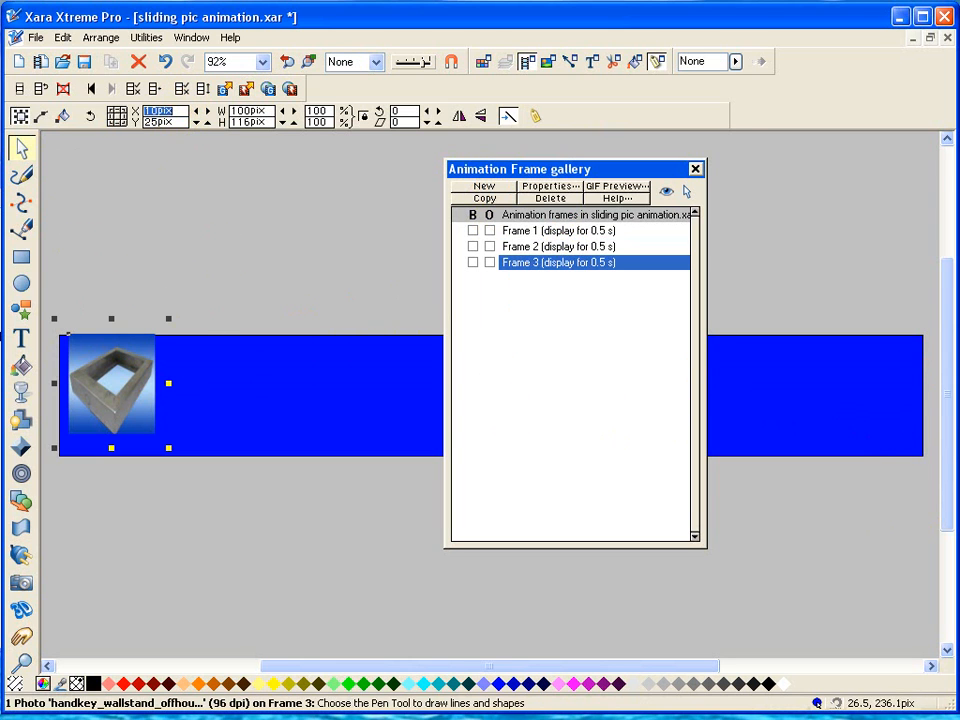
left_click_drag(0, 176, 424, 190)
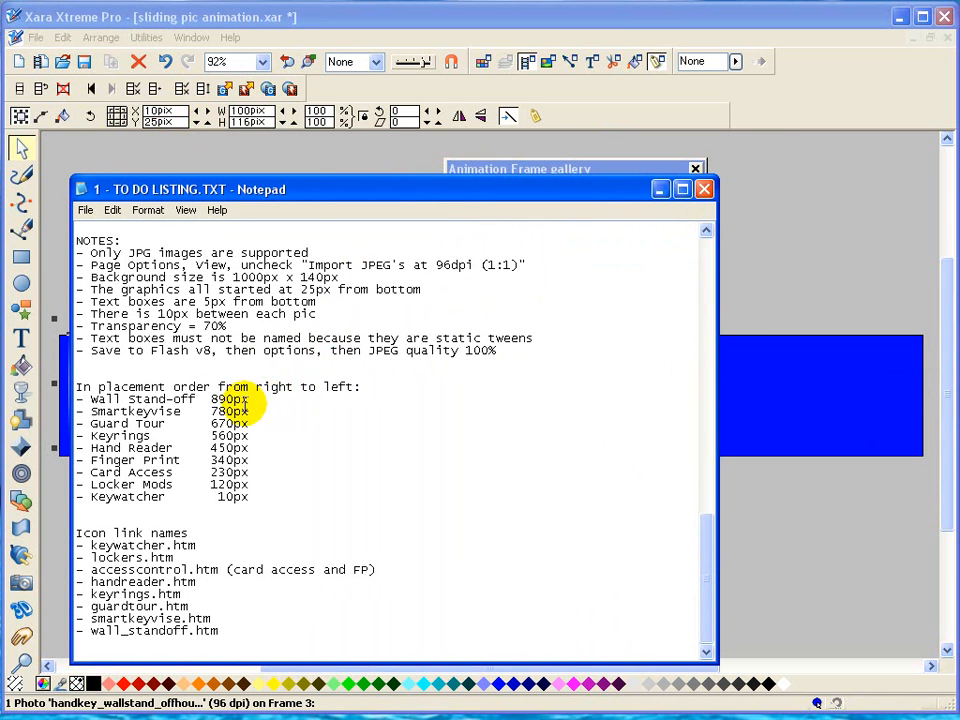
left_click_drag(568, 191, 134, 183)
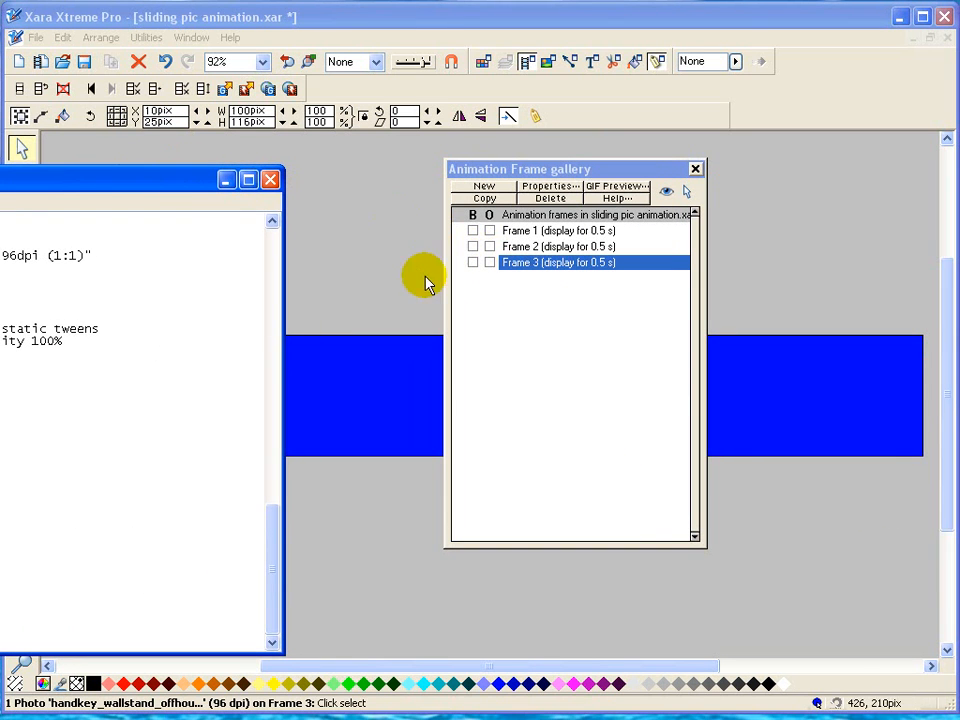
left_click(400, 30)
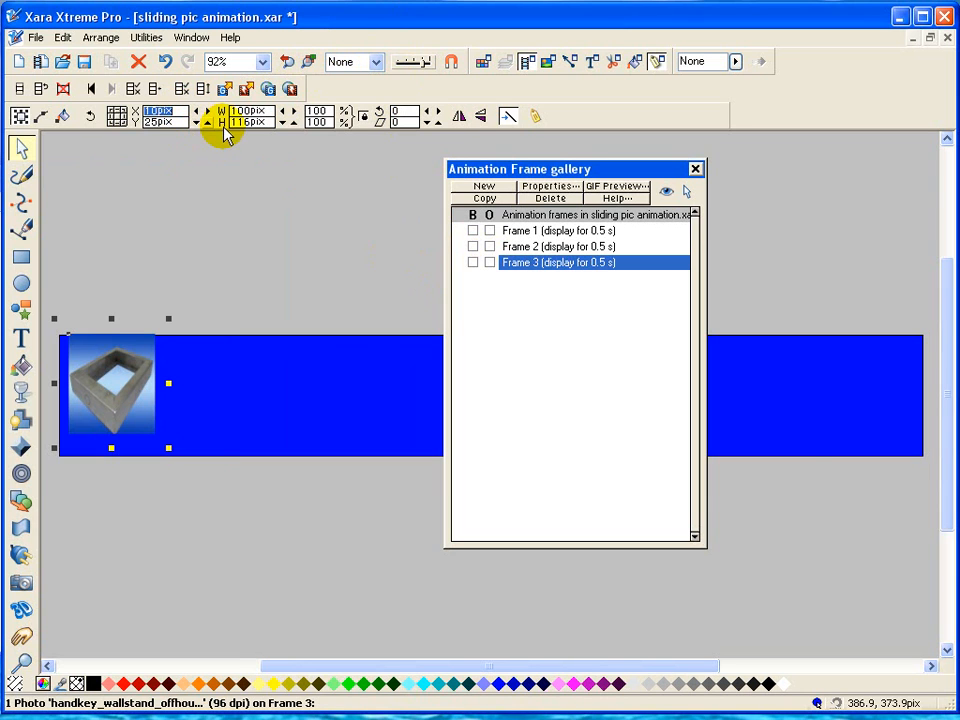
type("890")
key("Return")
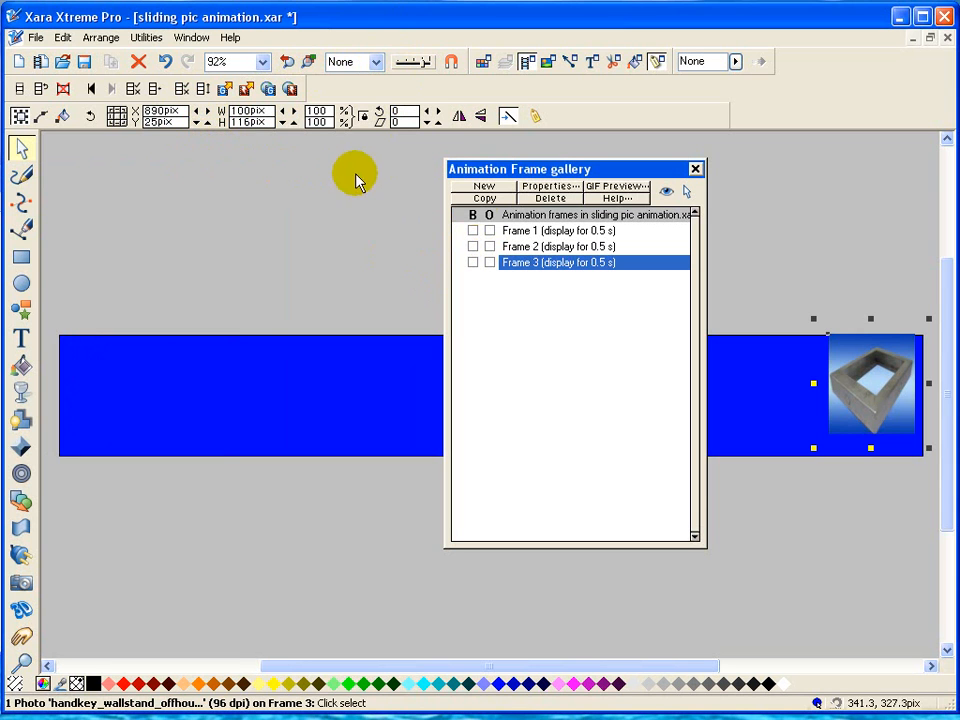
Switch to the gradients image folder in Windows Explorer and import locker_system_gradient_sm.jpg above the blue background in Frame 3.
key("alt+Tab")
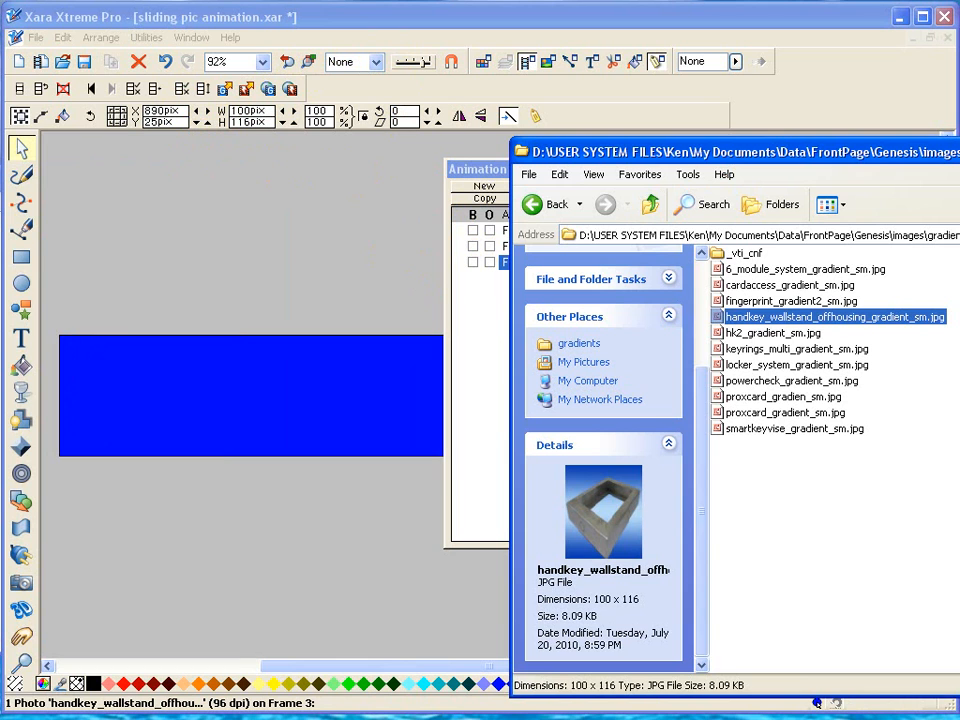
left_click(795, 366)
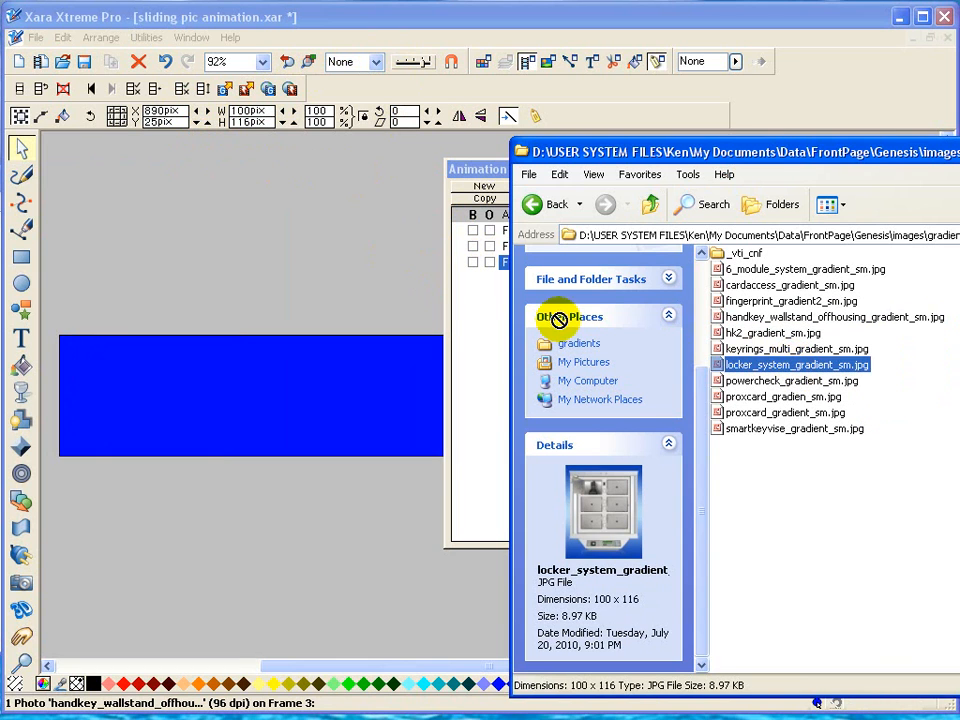
left_click_drag(162, 191, 149, 189)
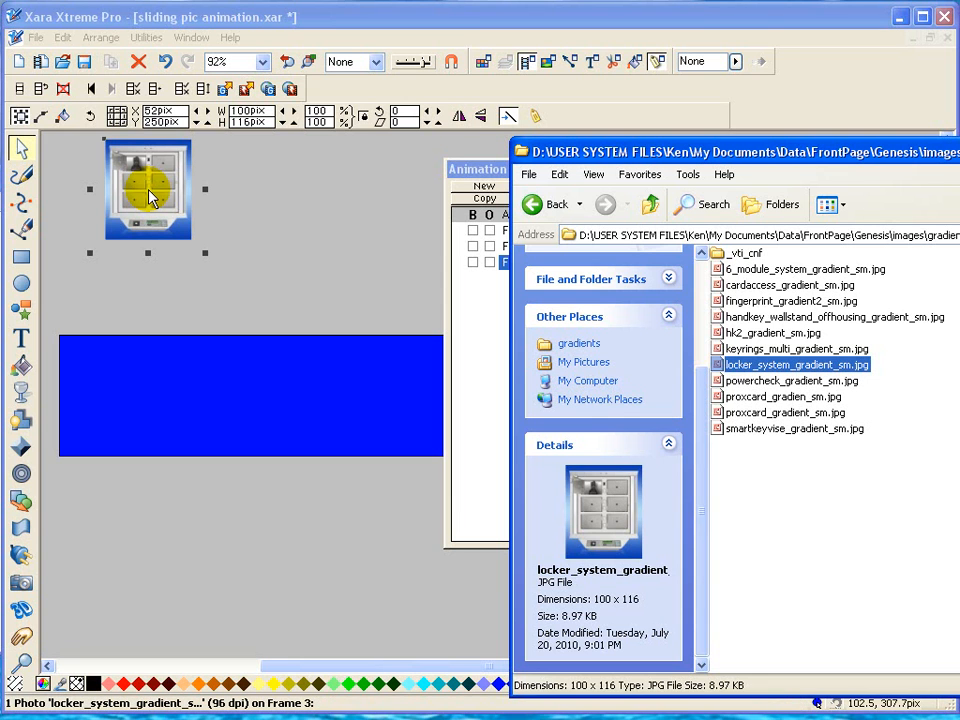
Create an object name for the locker photo, completing the suggested name so it ends in "Locker_System_Gradient_sm".
left_click(538, 118)
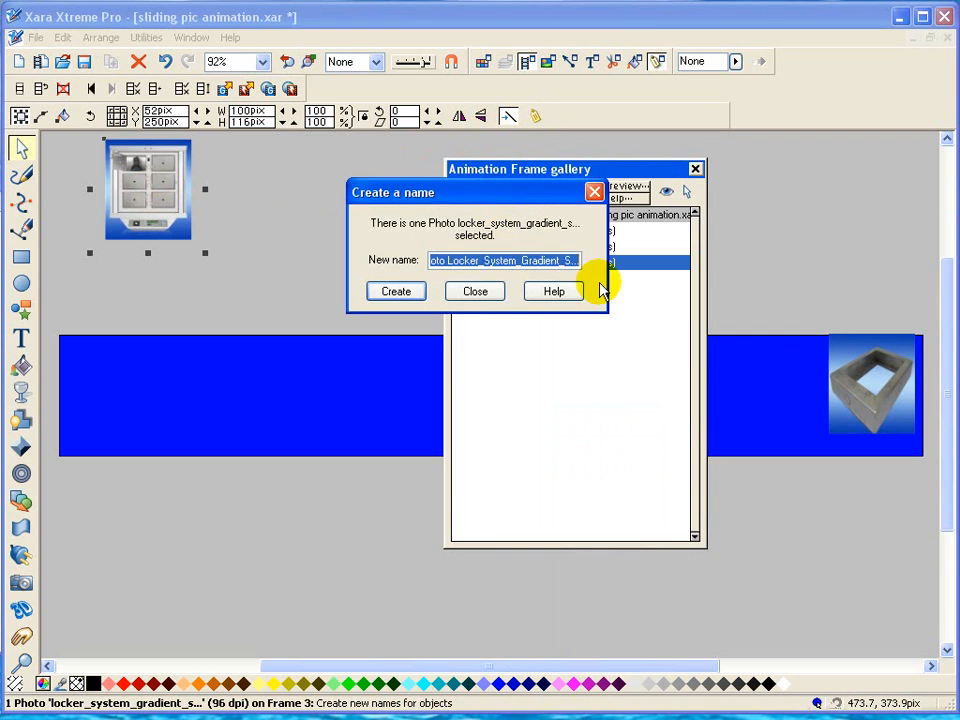
key("End")
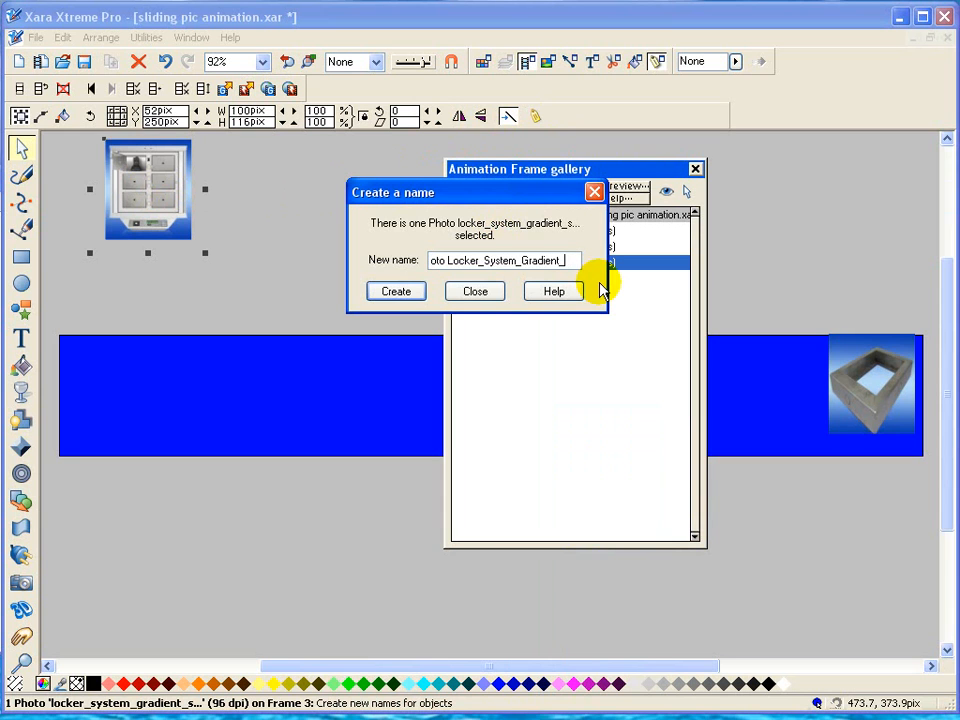
type("sm")
key("BackSpace")
type("m")
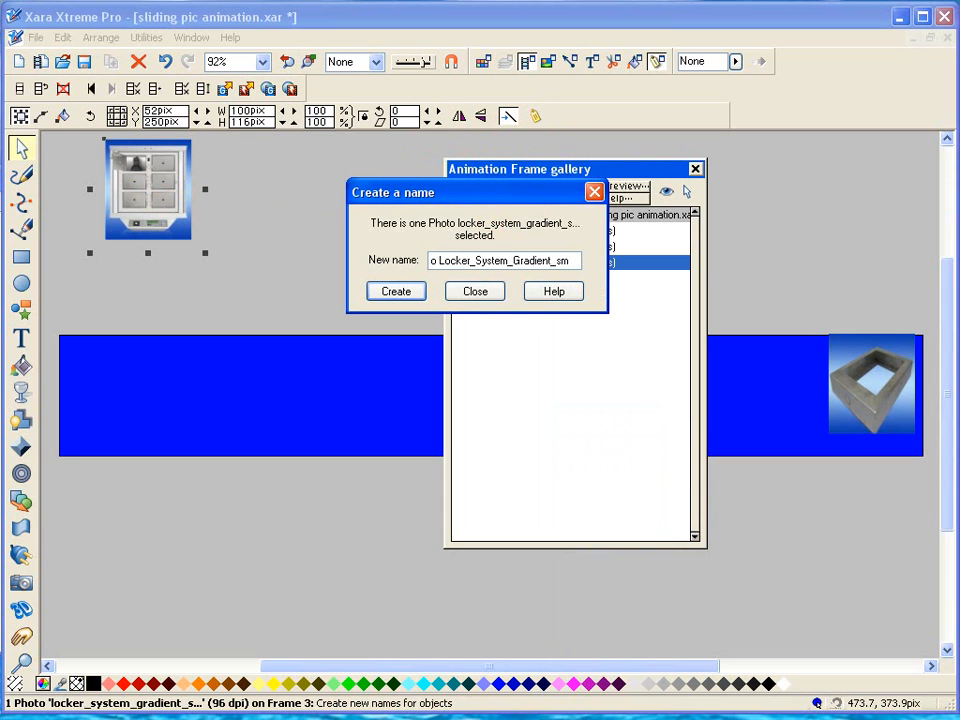
left_click(390, 291)
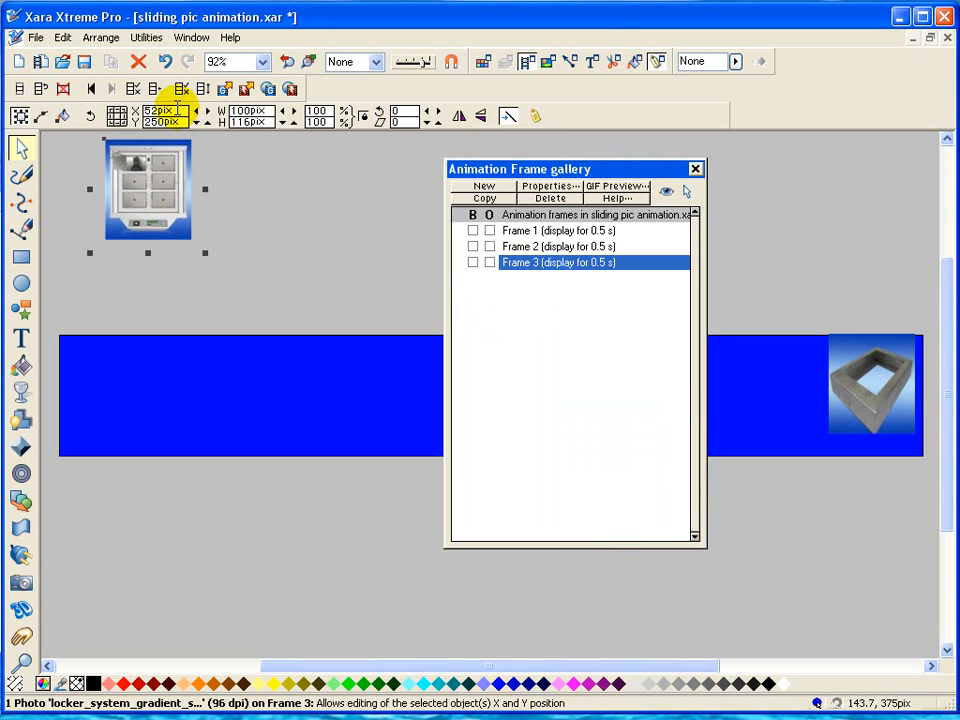
Position the locker photo on the blue background at X 10 pix and Y 25 pix.
double_click(177, 108)
type("10")
key("Return")
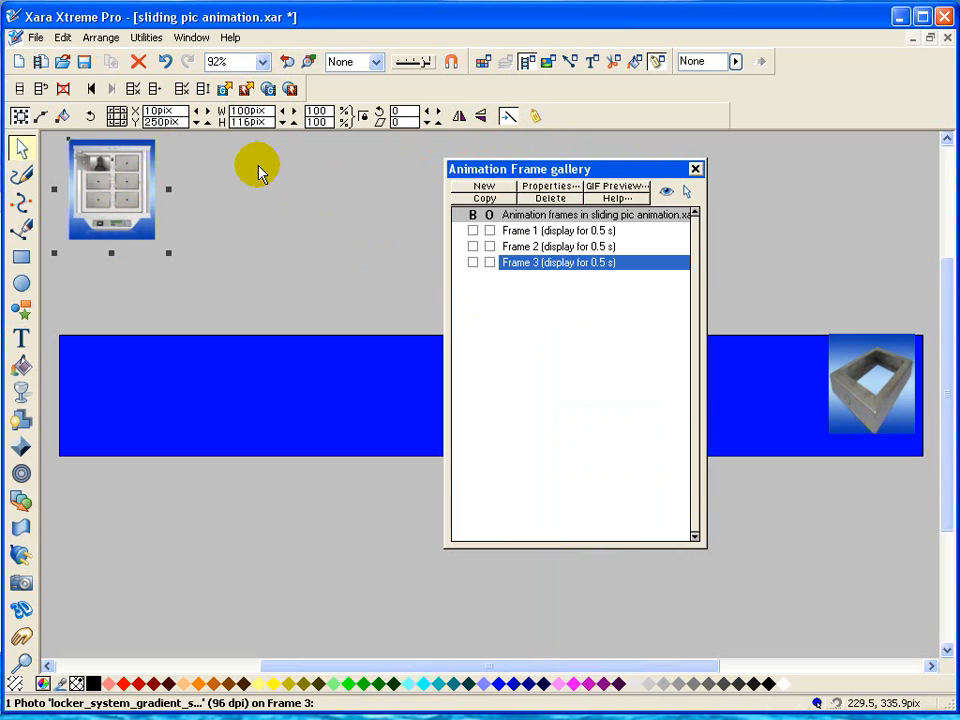
double_click(172, 121)
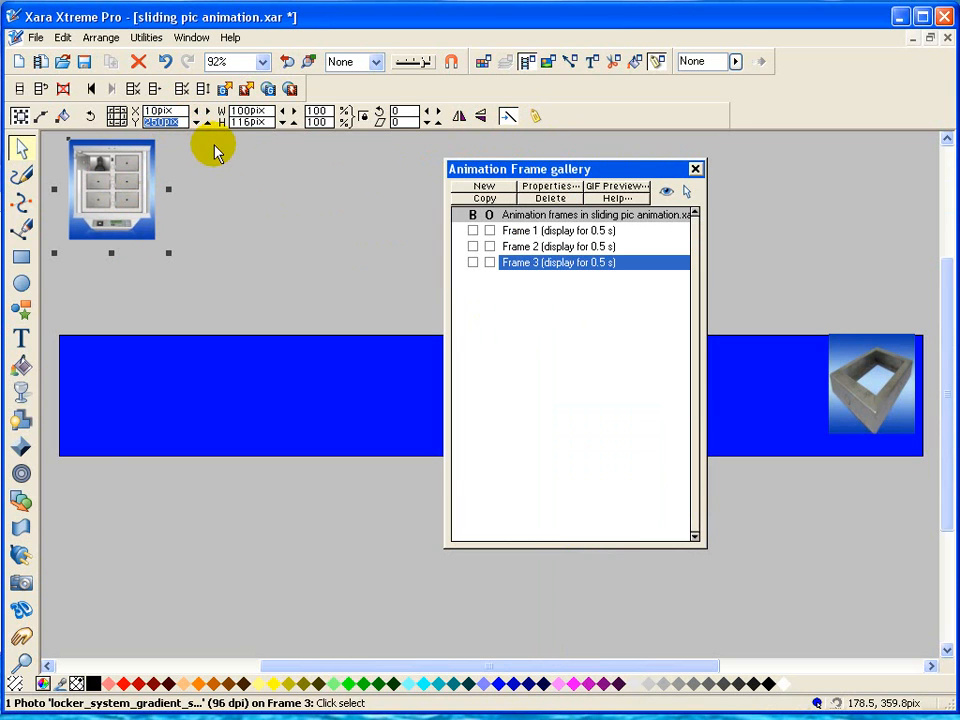
type("25")
key("Return")
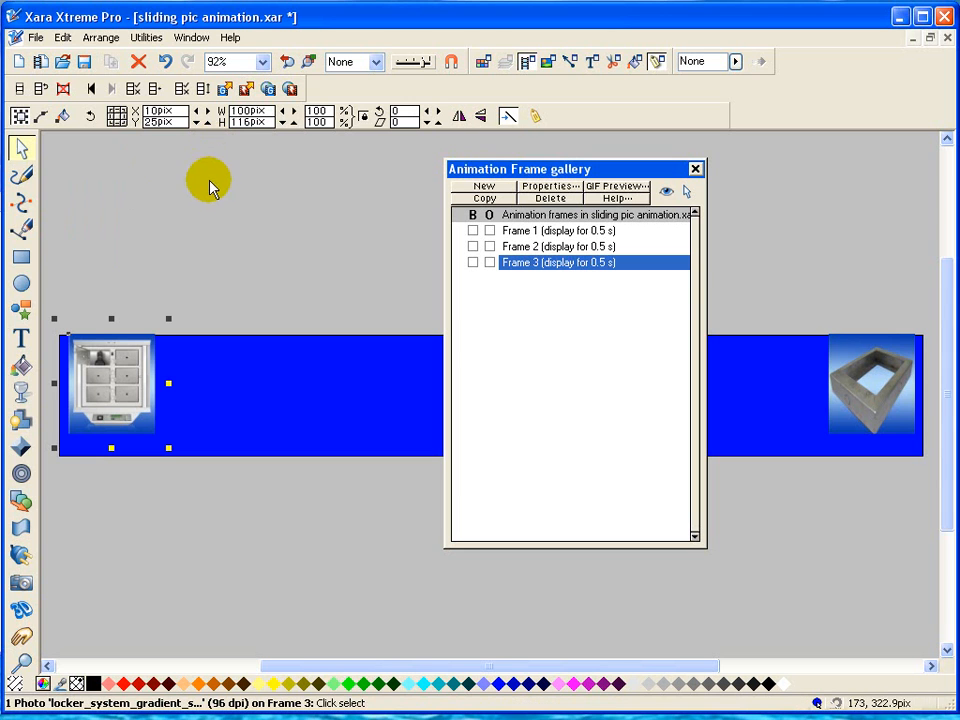
Give the locker photo in Frame 3 a flat transparency of 70%.
left_click(21, 395)
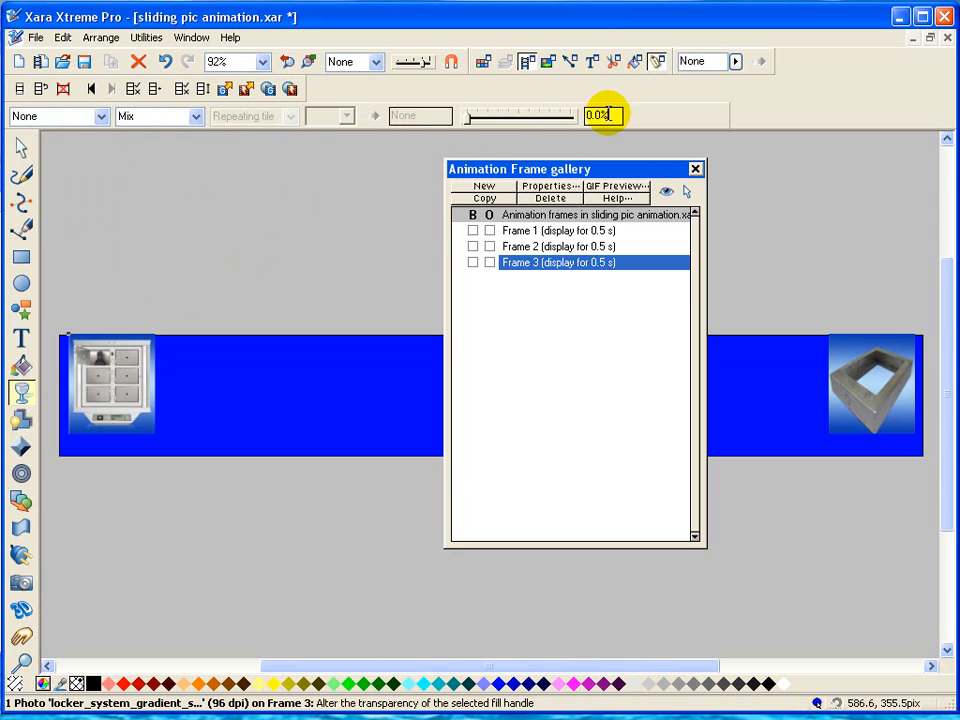
type("70")
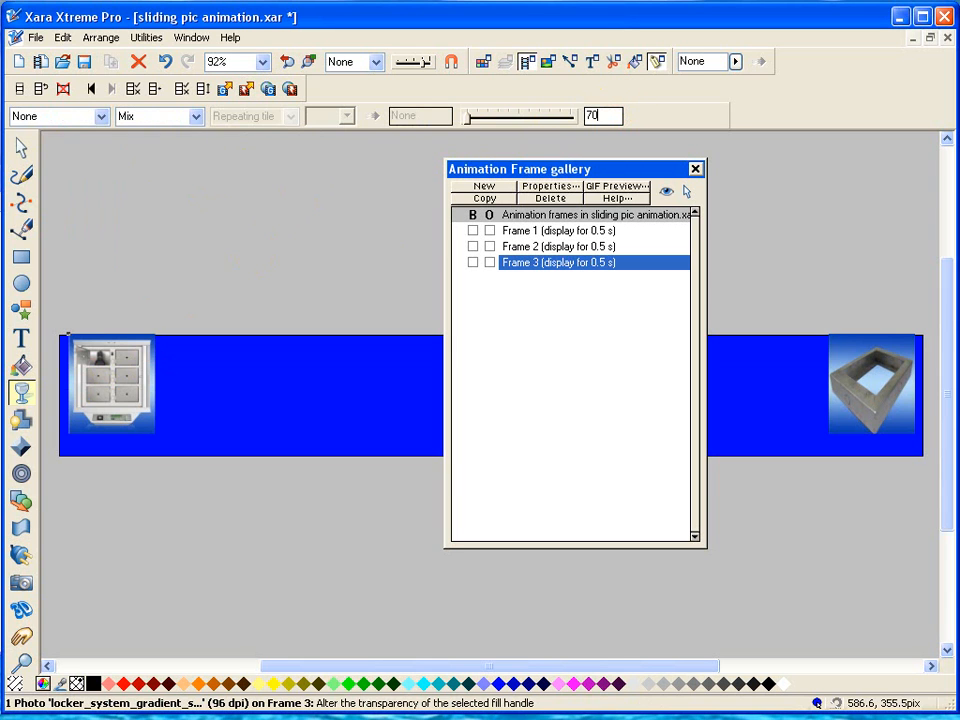
key("Return")
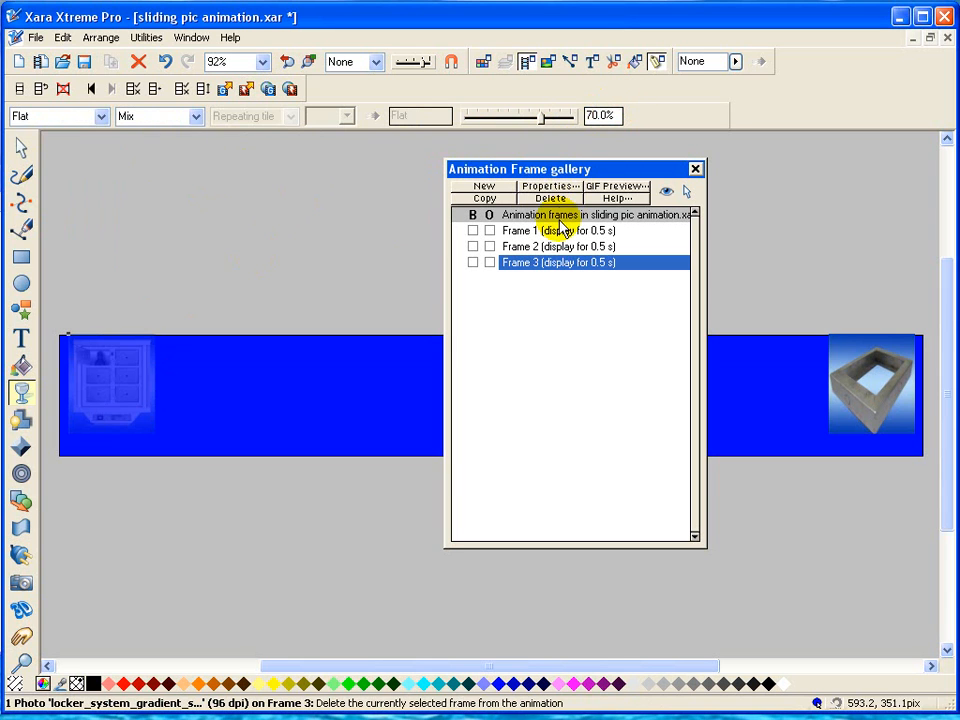
Duplicate Frame 3 and make the new Frame 4 the active frame.
left_click(487, 200)
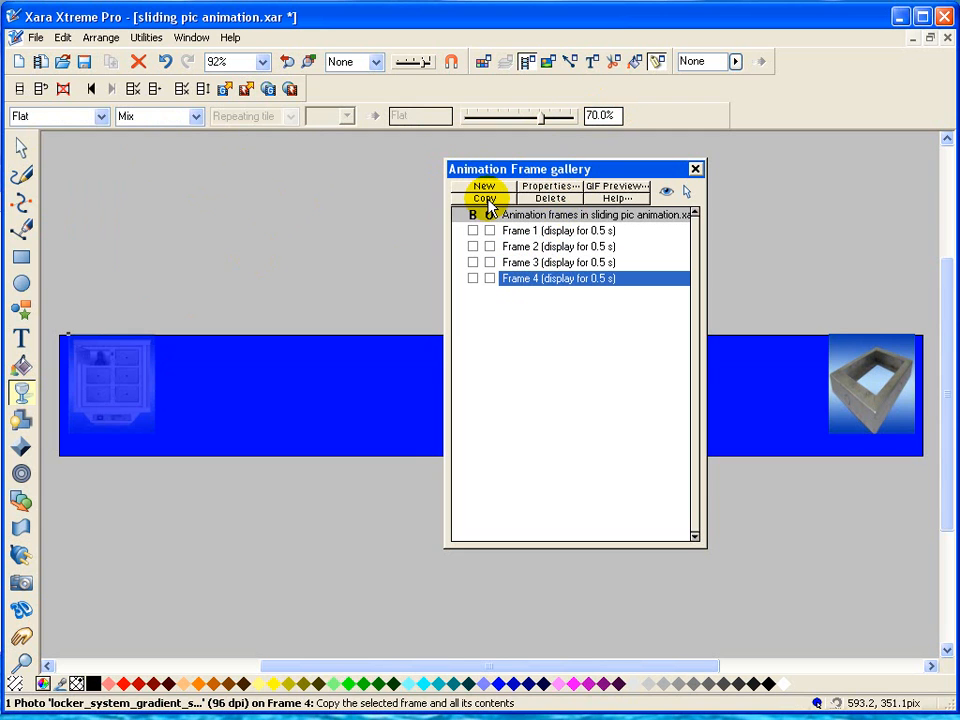
left_click(588, 264)
left_click(584, 279)
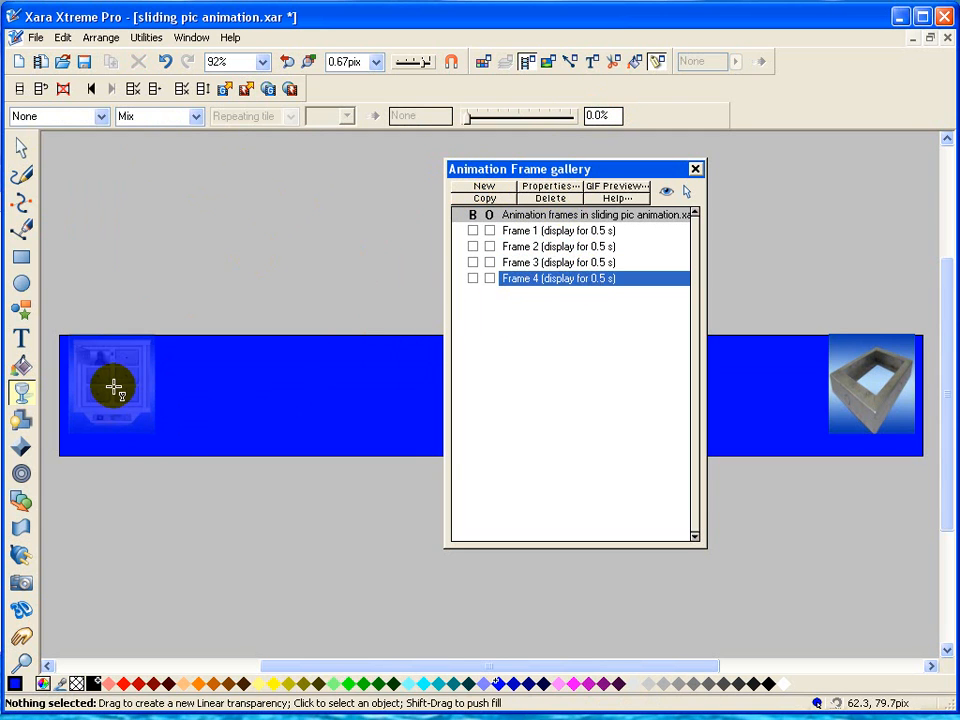
Remove the transparency from the locker photo in Frame 4 by setting it to 0%.
left_click(20, 147)
left_click(107, 372)
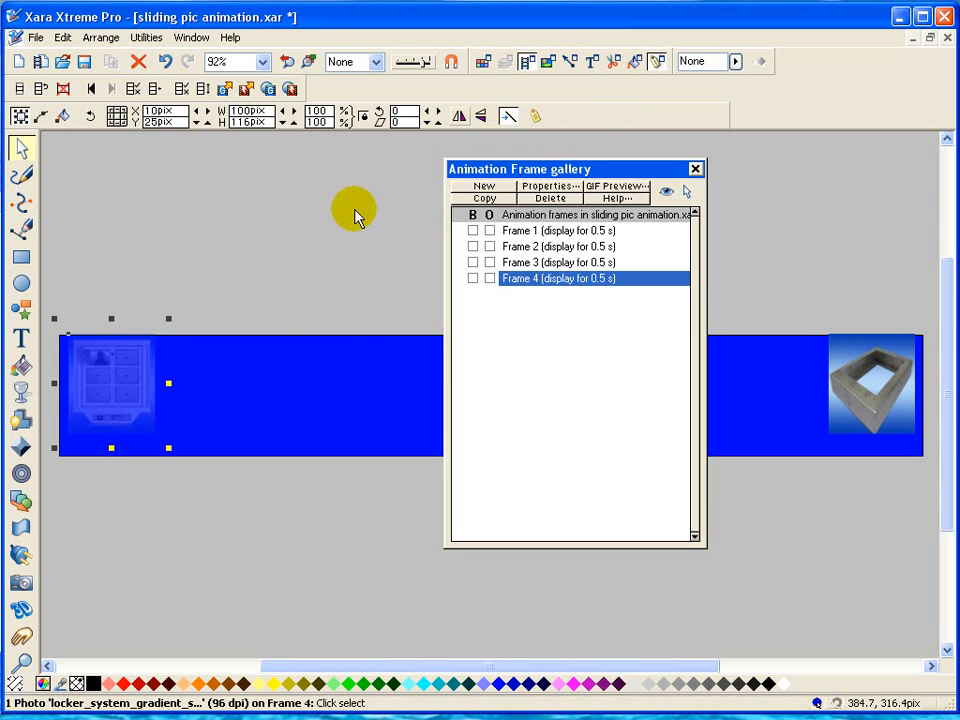
left_click(20, 392)
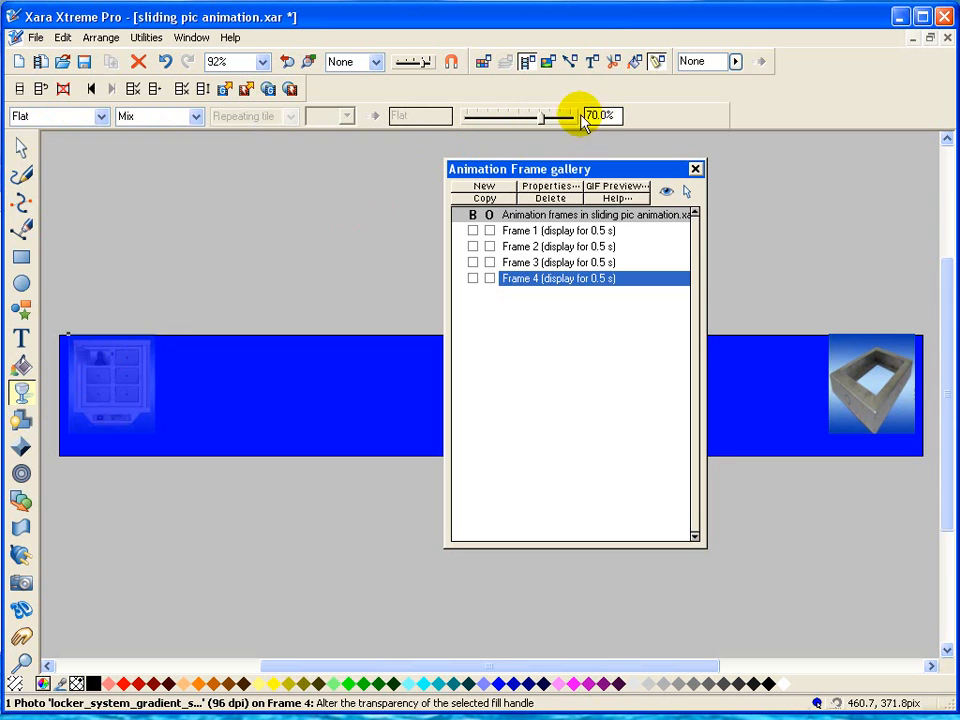
left_click_drag(542, 117, 465, 118)
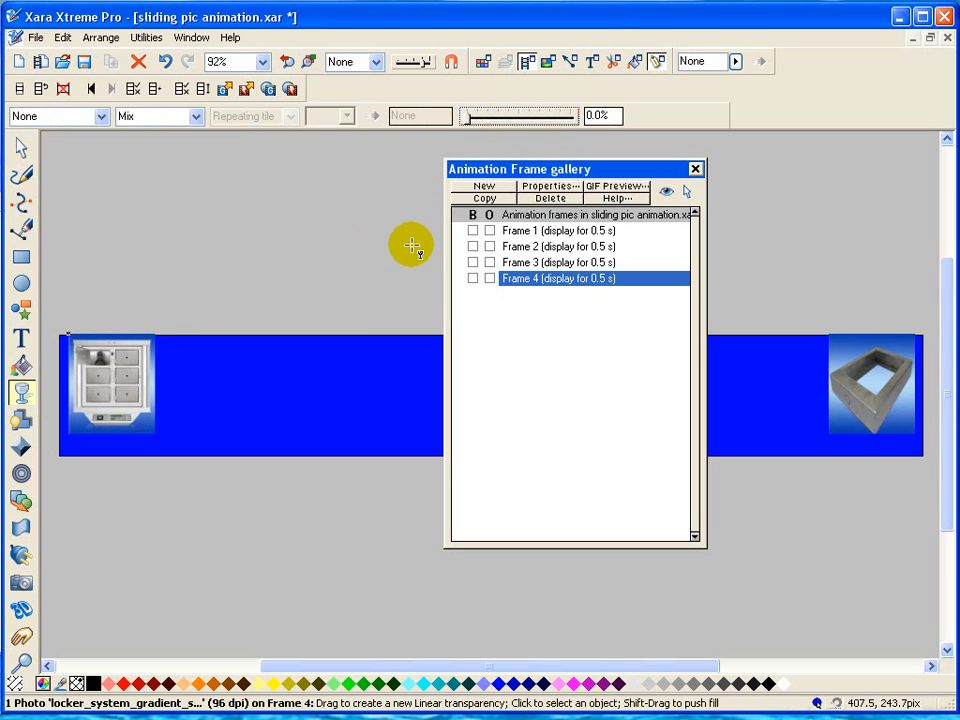
Duplicate Frame 4 and move the locker photo in the new Frame 5 to X 780 pix, beside the existing product photo.
left_click(484, 199)
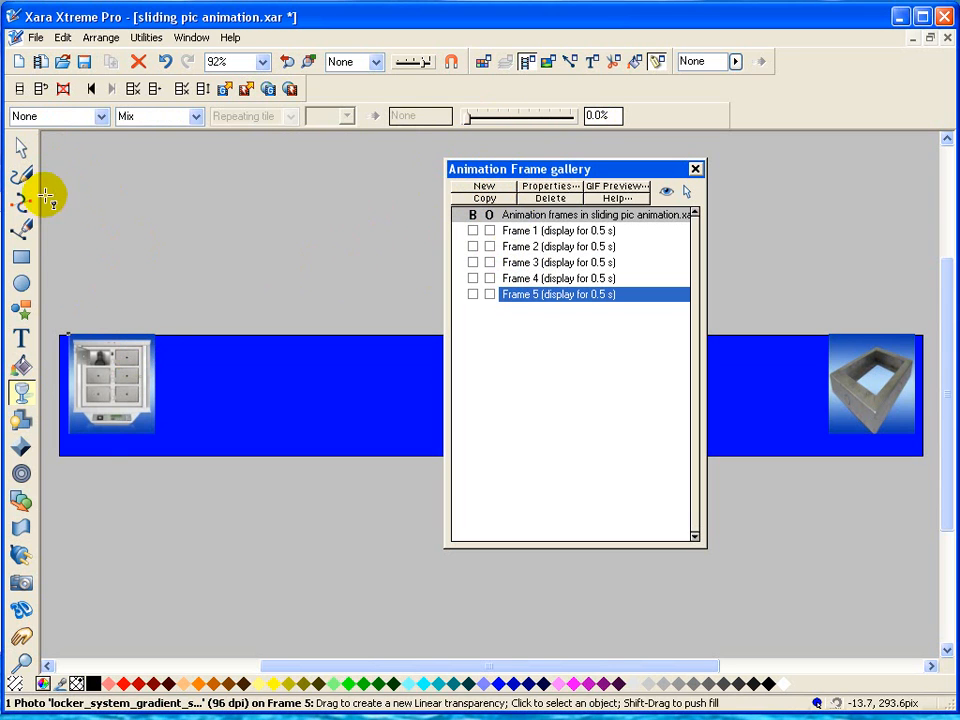
left_click(22, 146)
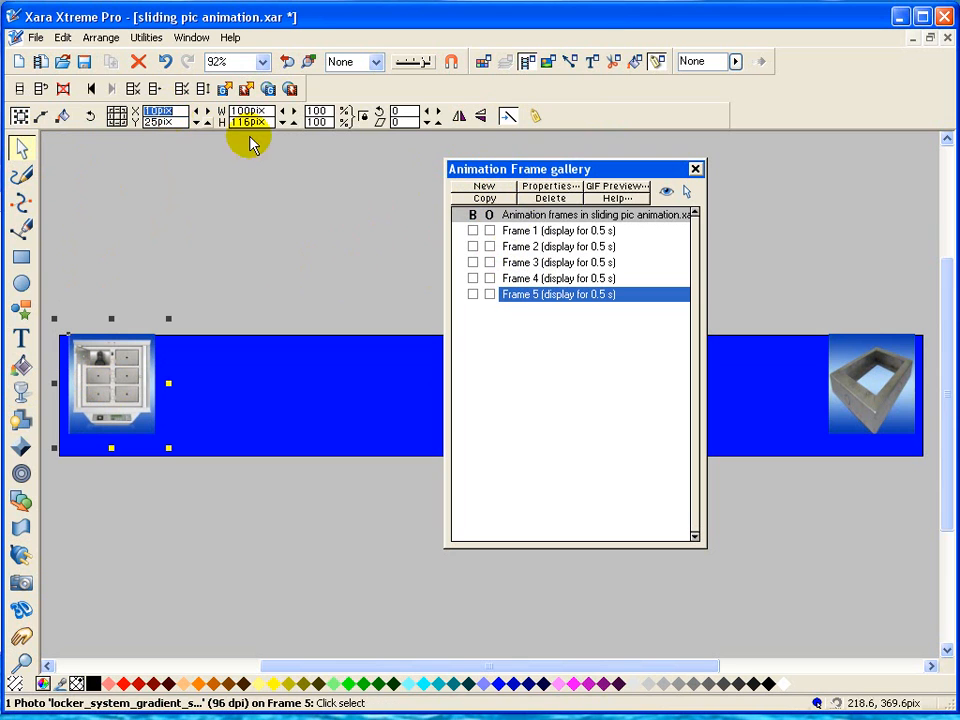
type("780")
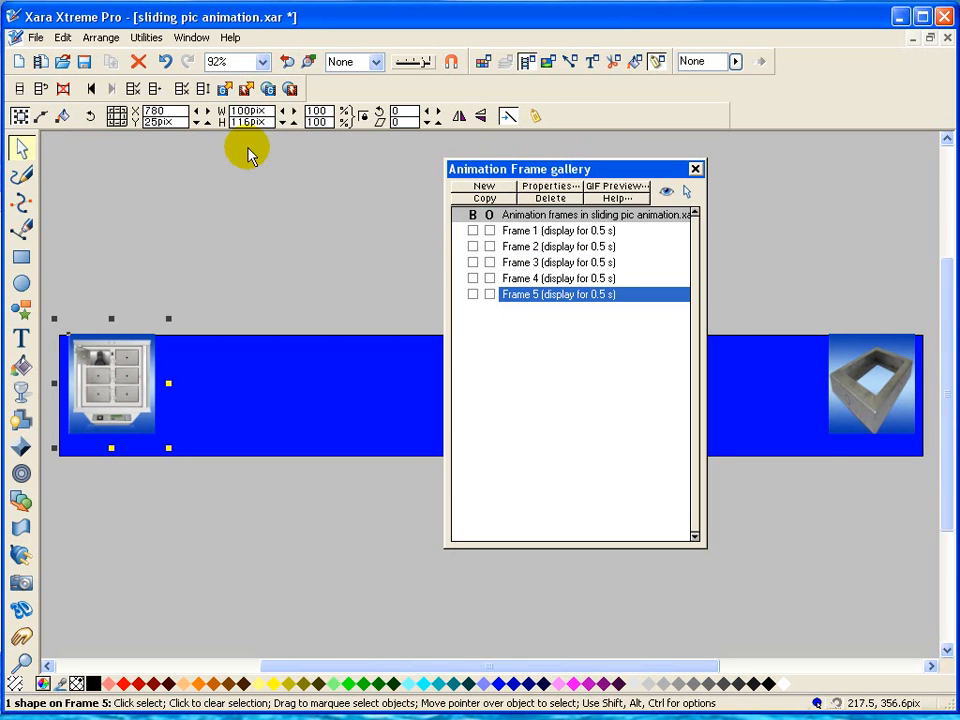
key("Return")
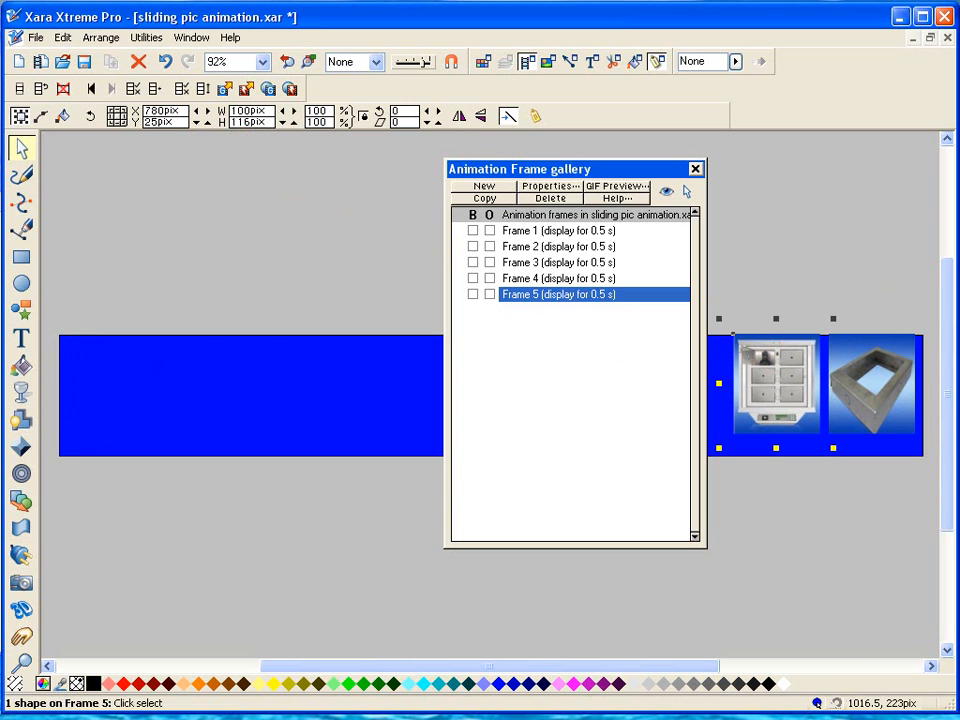
Bring powercheck_gradient_sm.jpg from the image folder in Windows Explorer into Frame 5, above the blue banner, and select it.
key("alt+Tab")
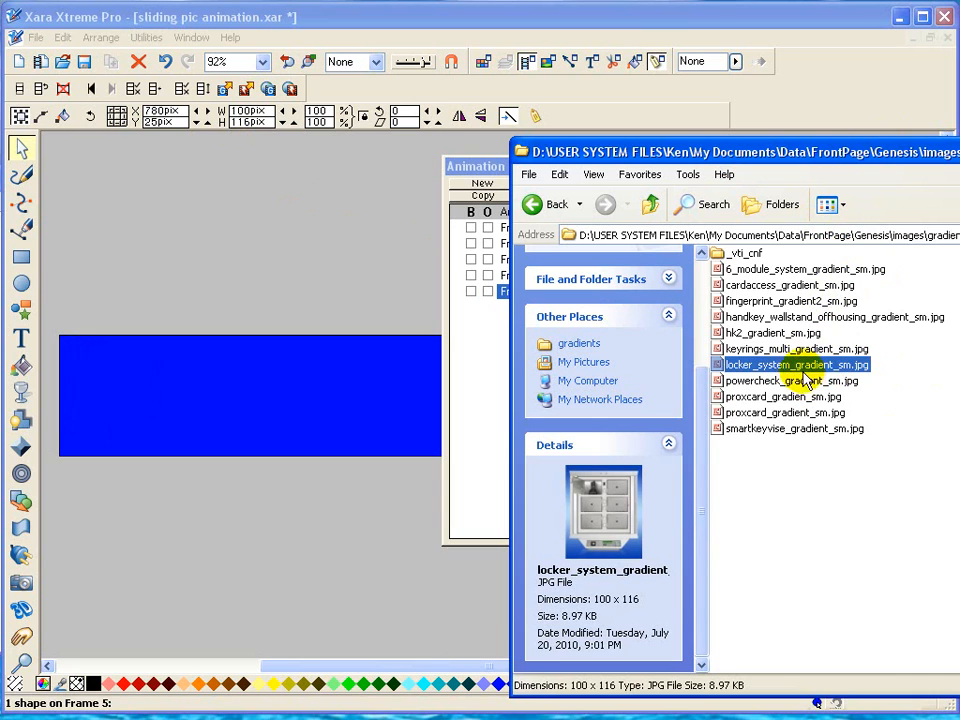
left_click_drag(803, 367, 240, 247)
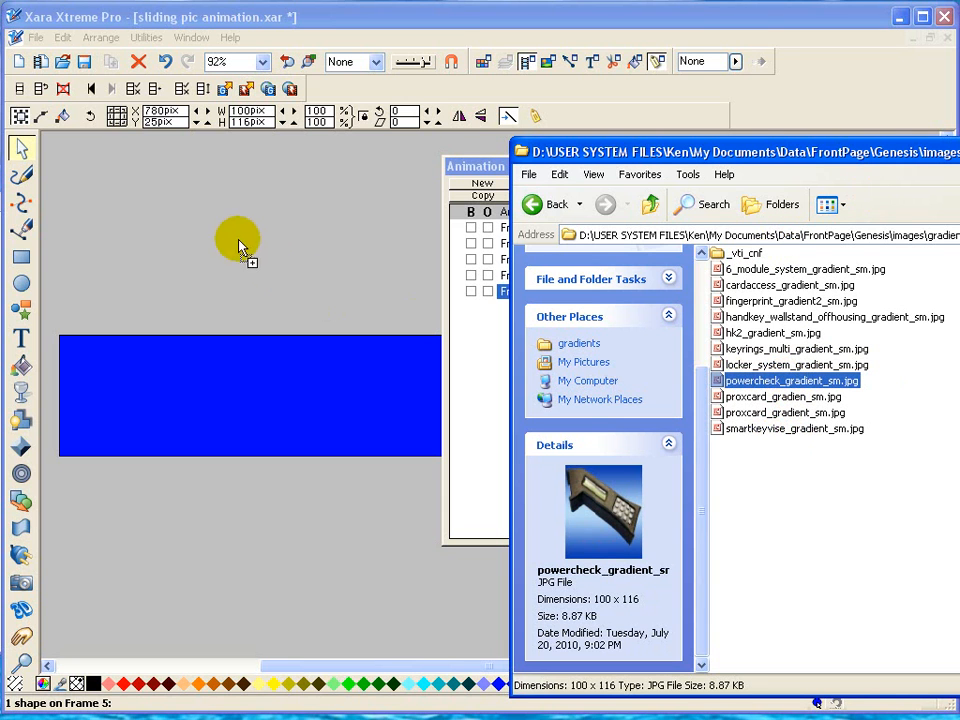
left_click_drag(194, 185, 194, 185)
left_click(190, 184)
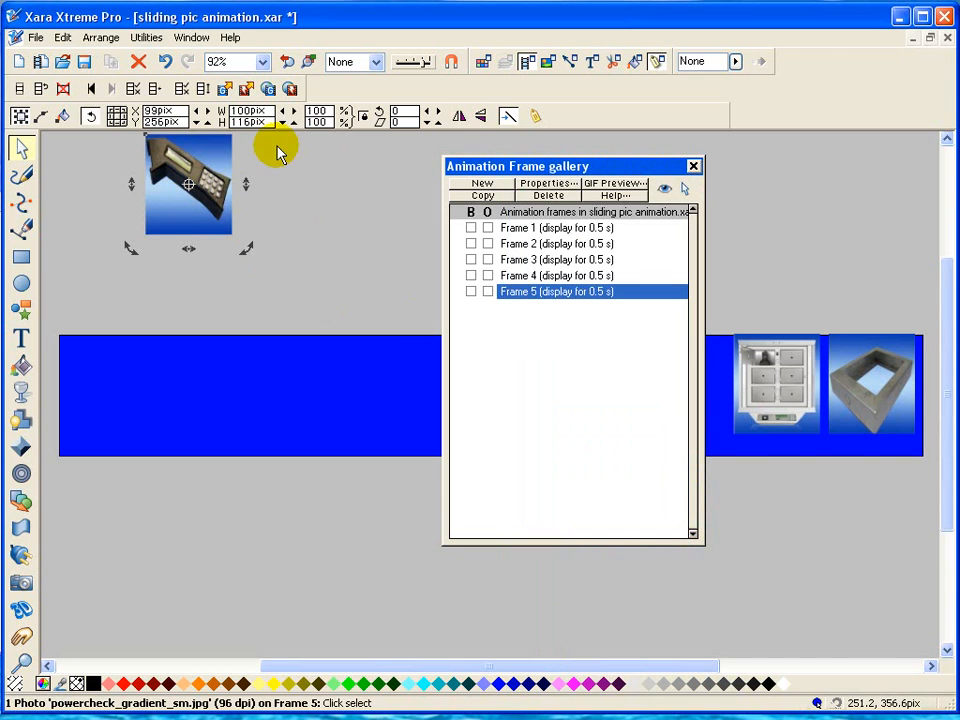
Create an object name for the powercheck photo, changing the suggested name's ending to "Powercheck_Gradient_sm".
left_click(537, 117)
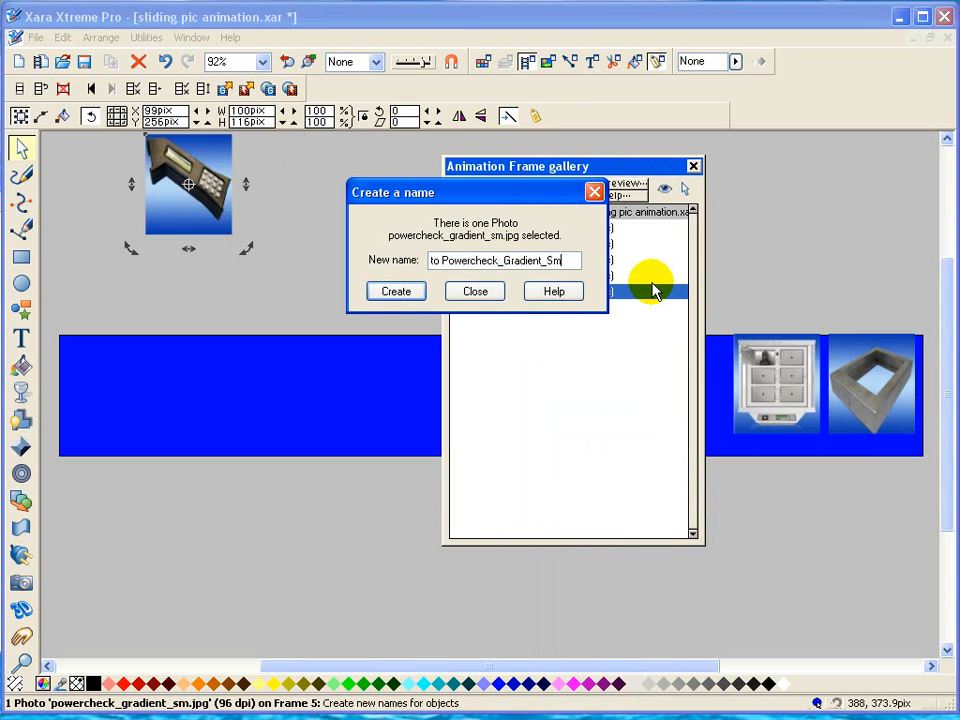
type("sm")
key("Home")
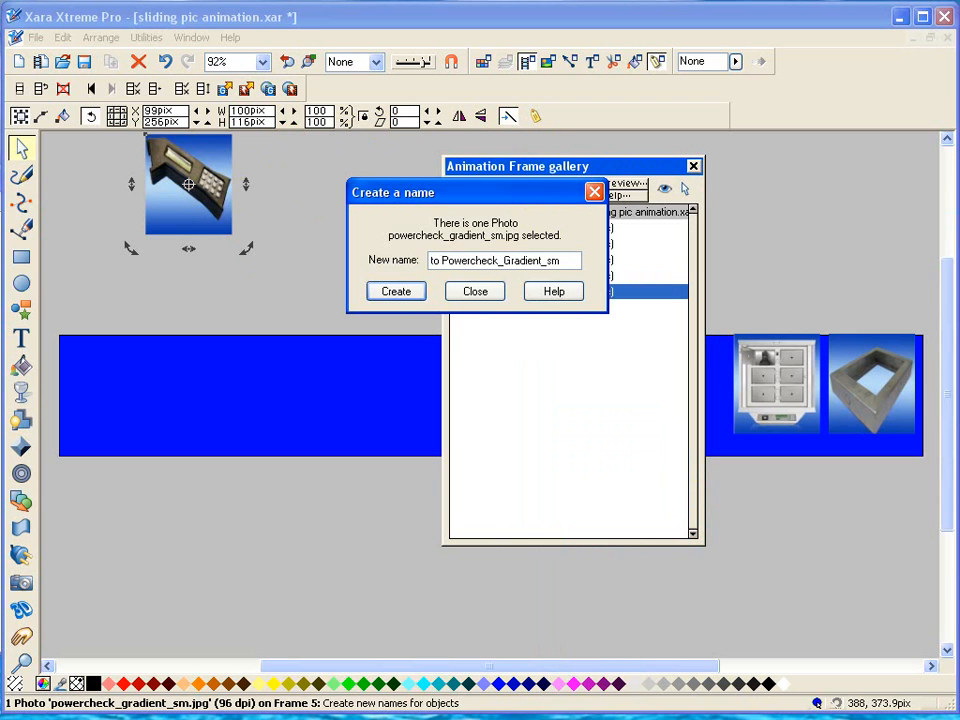
left_click(396, 291)
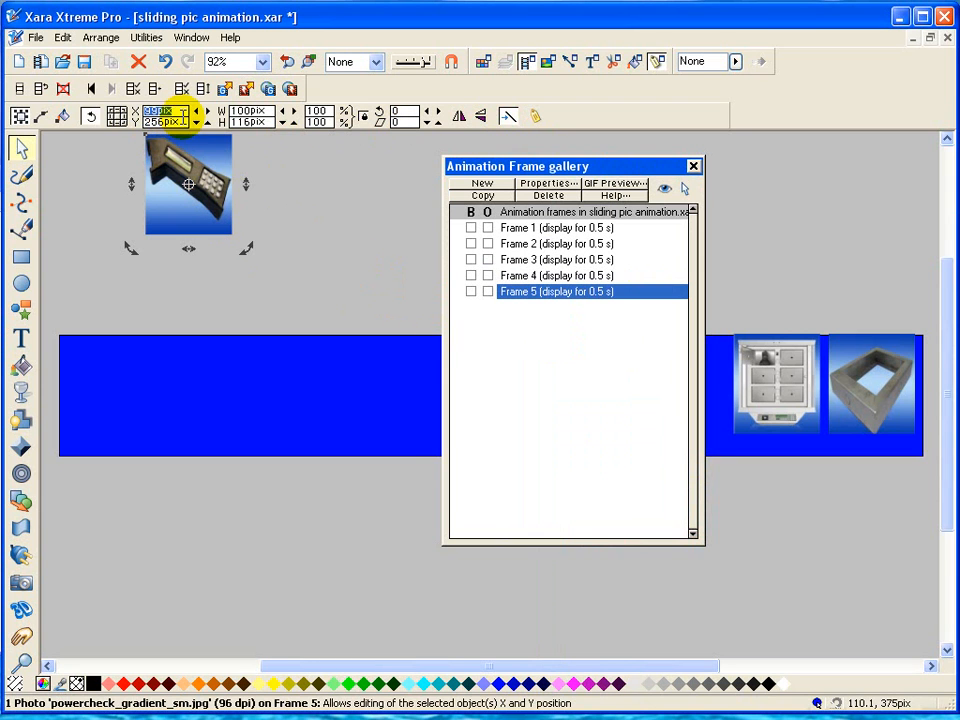
Position the powercheck photo on the blue background at X 10 pix and Y 25 pix.
type("1")
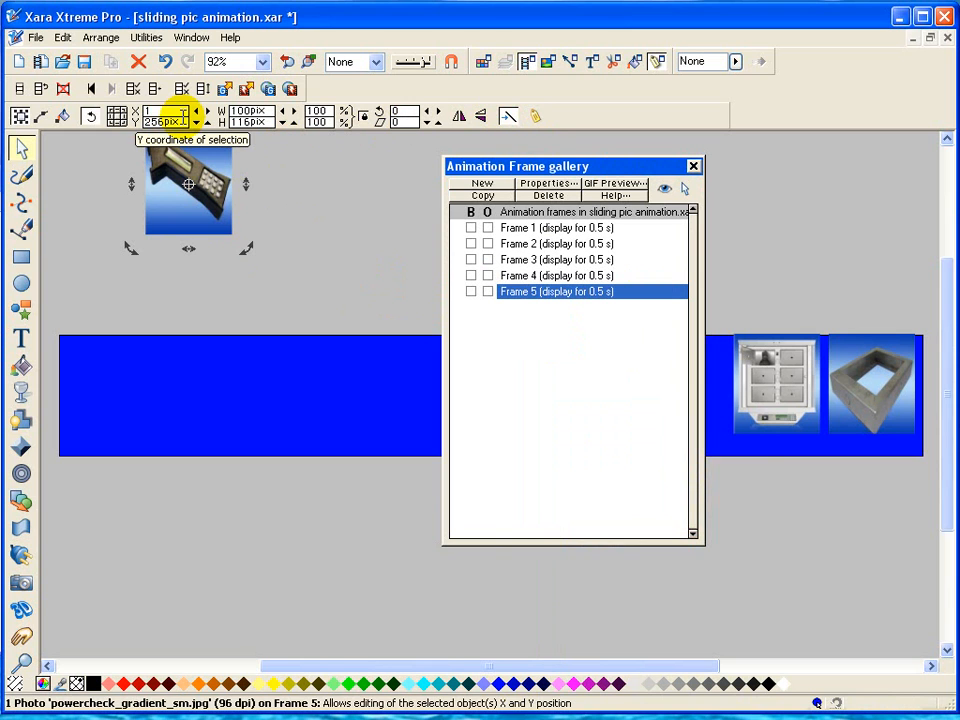
type("0")
key("Return")
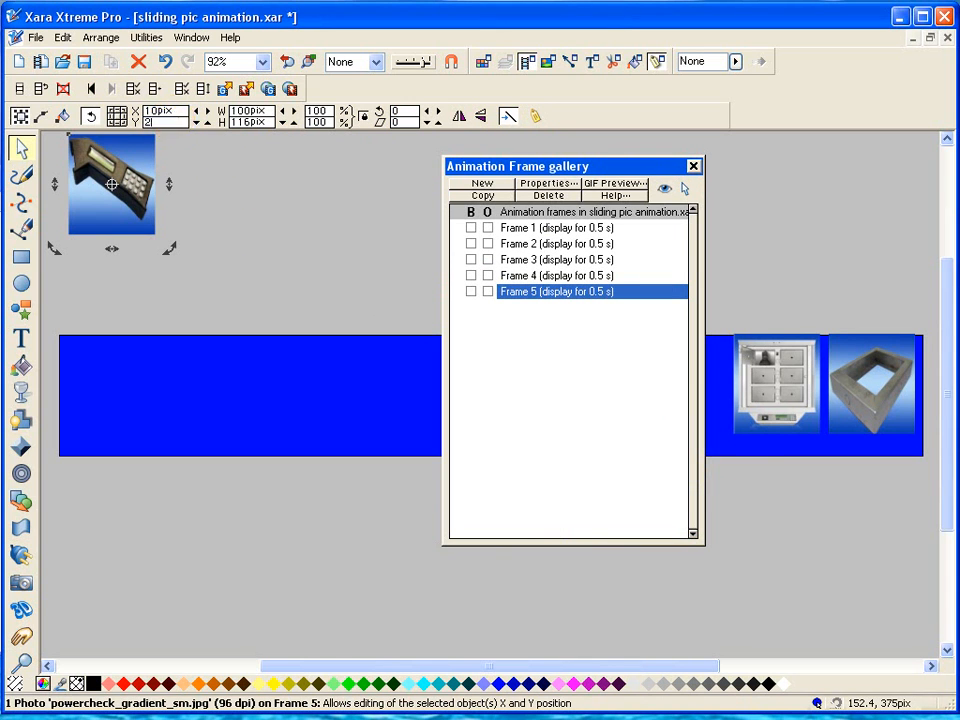
key("Return")
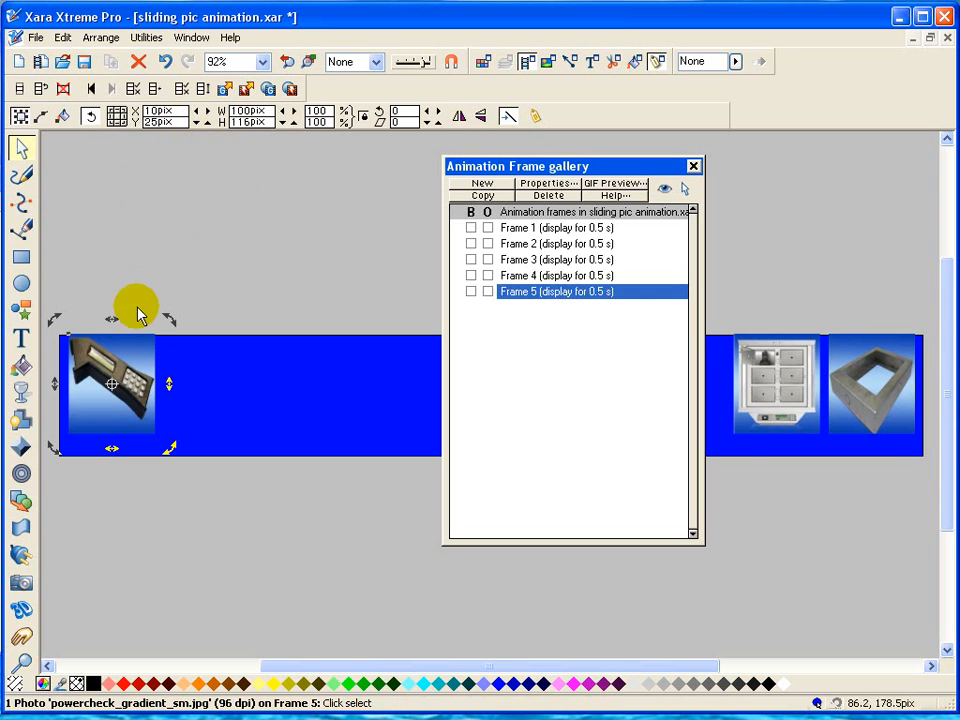
Give the powercheck photo in Frame 5 a flat transparency of 70%.
left_click(24, 392)
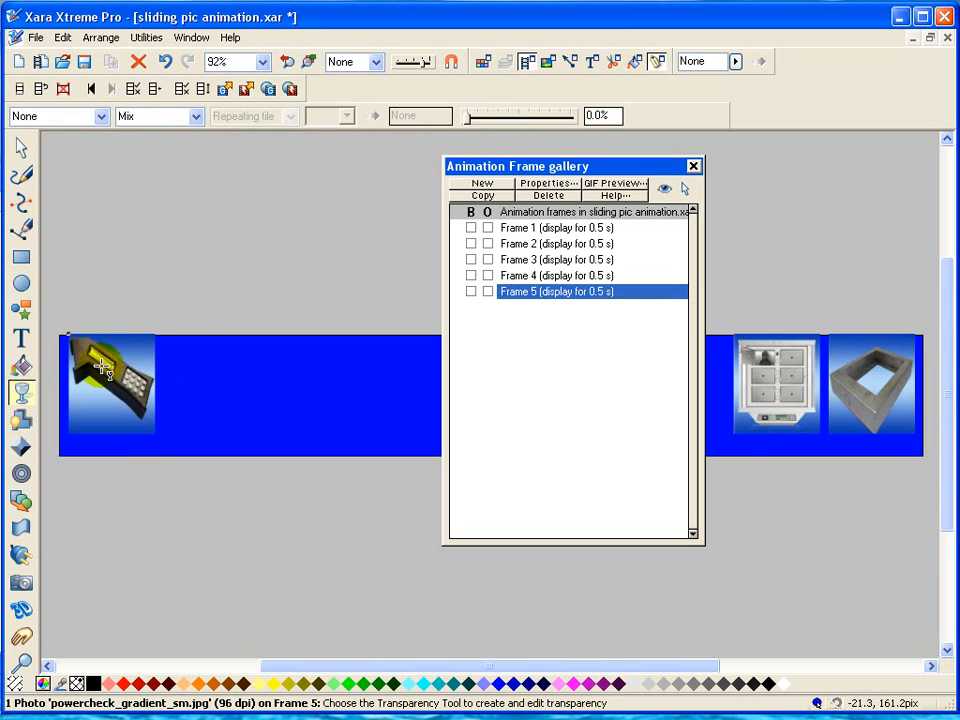
type("70")
key("Return")
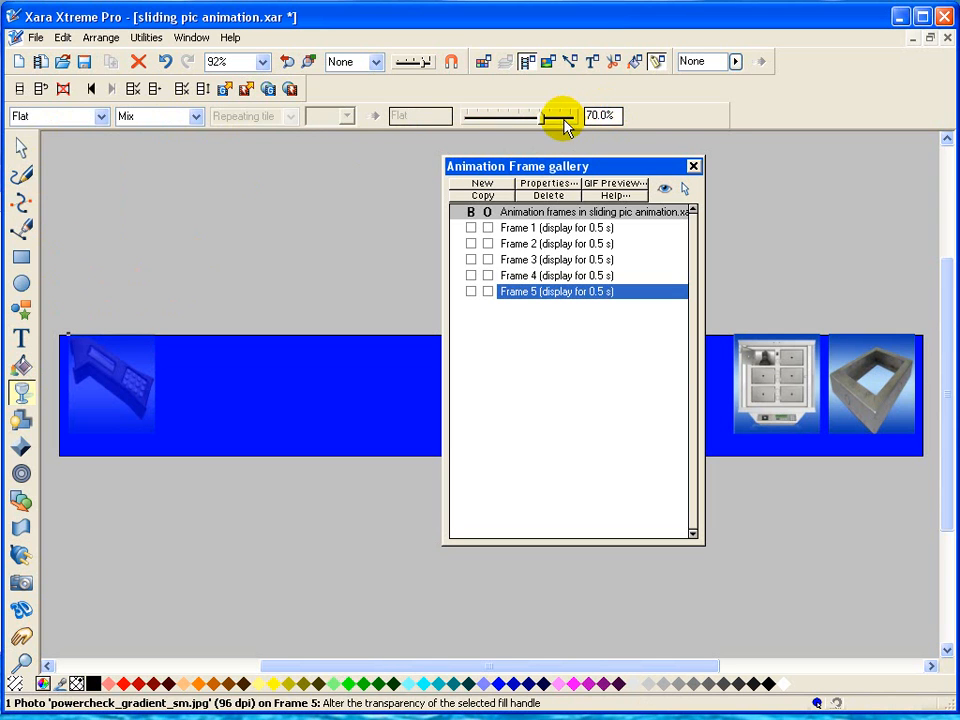
Duplicate Frame 5 and set the powercheck photo's transparency to 0% in the new Frame 6.
left_click(499, 195)
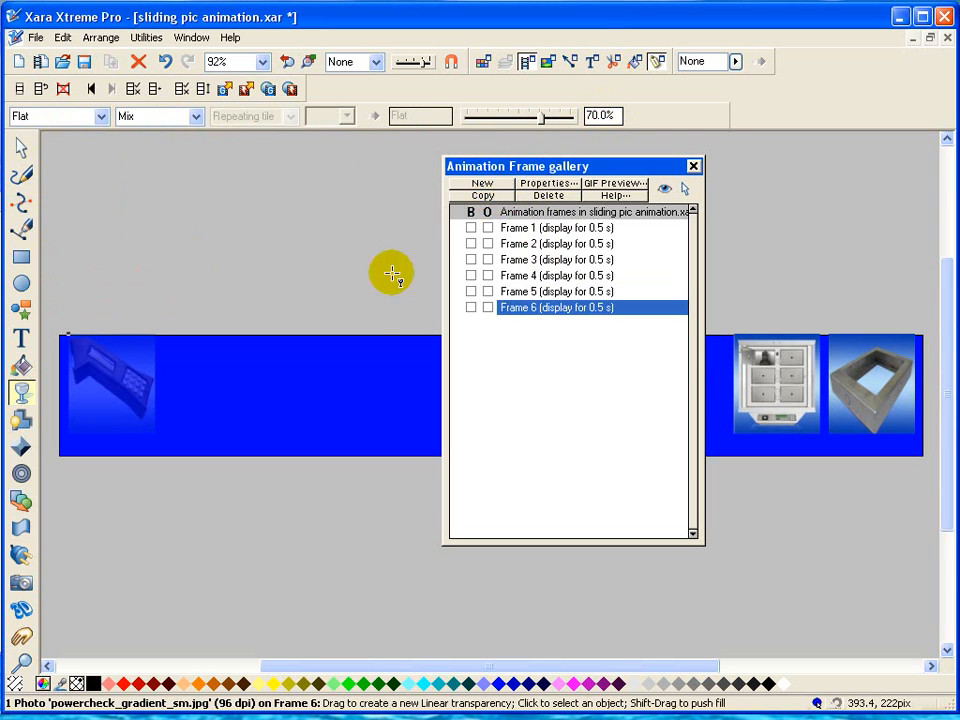
left_click(22, 148)
left_click(103, 422)
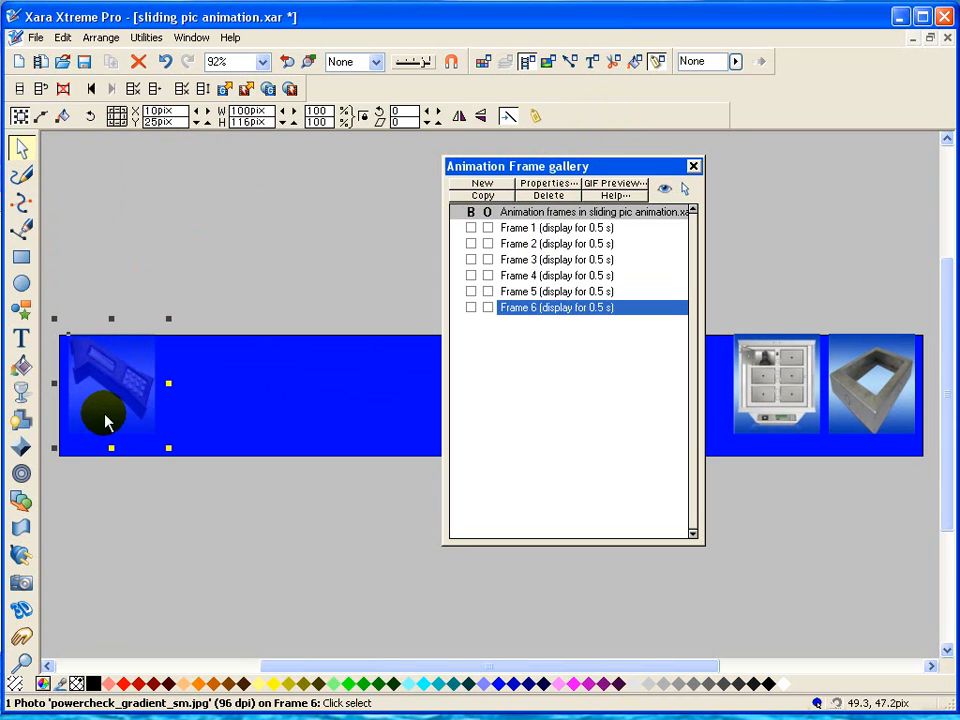
left_click(22, 393)
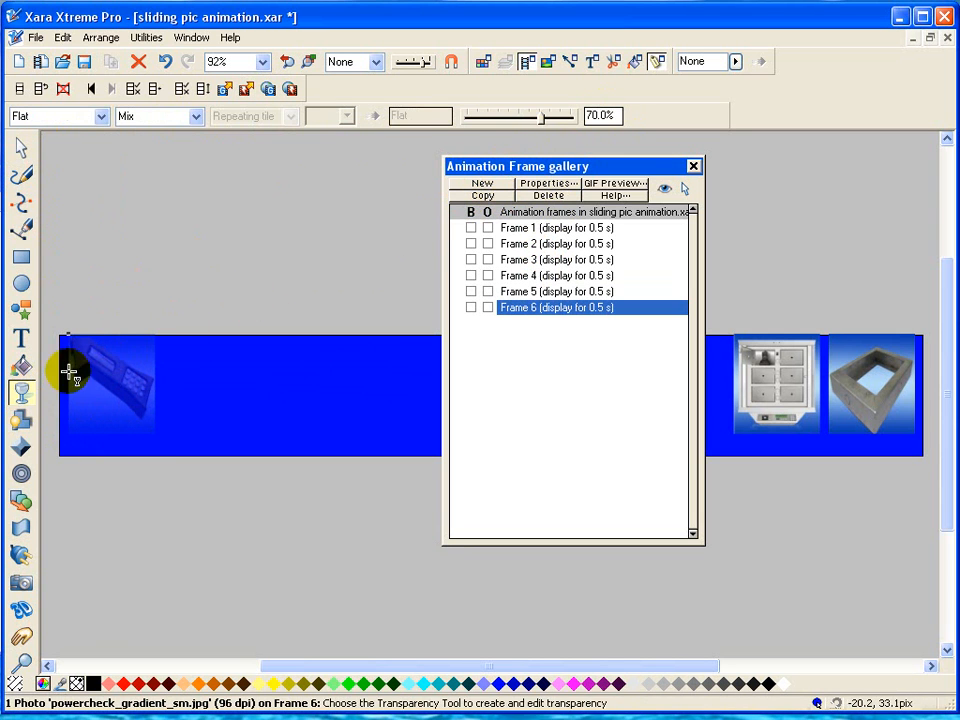
left_click_drag(543, 124, 444, 118)
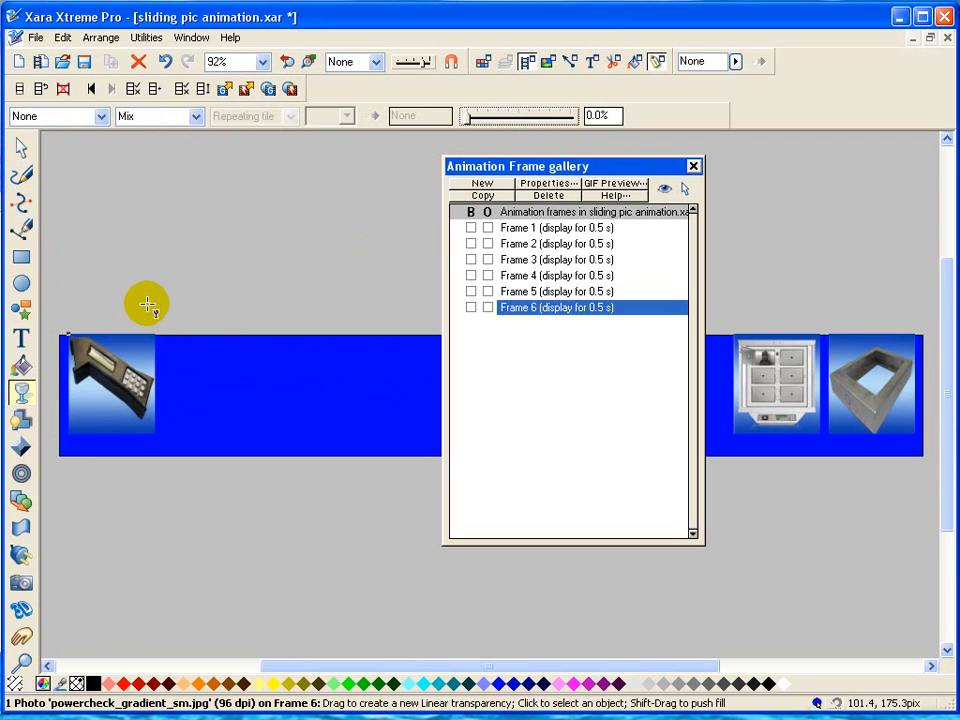
Duplicate Frame 6 and move the powercheck photo in the new Frame 7 to X 670 pix, keeping the frame gallery clear of it.
left_click(484, 195)
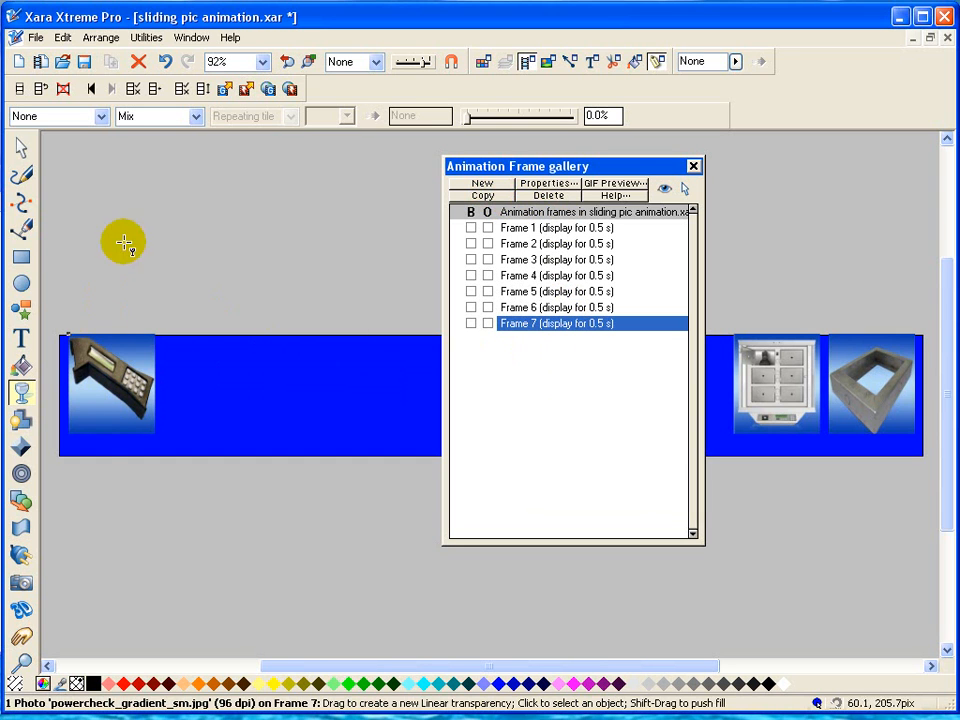
left_click(22, 150)
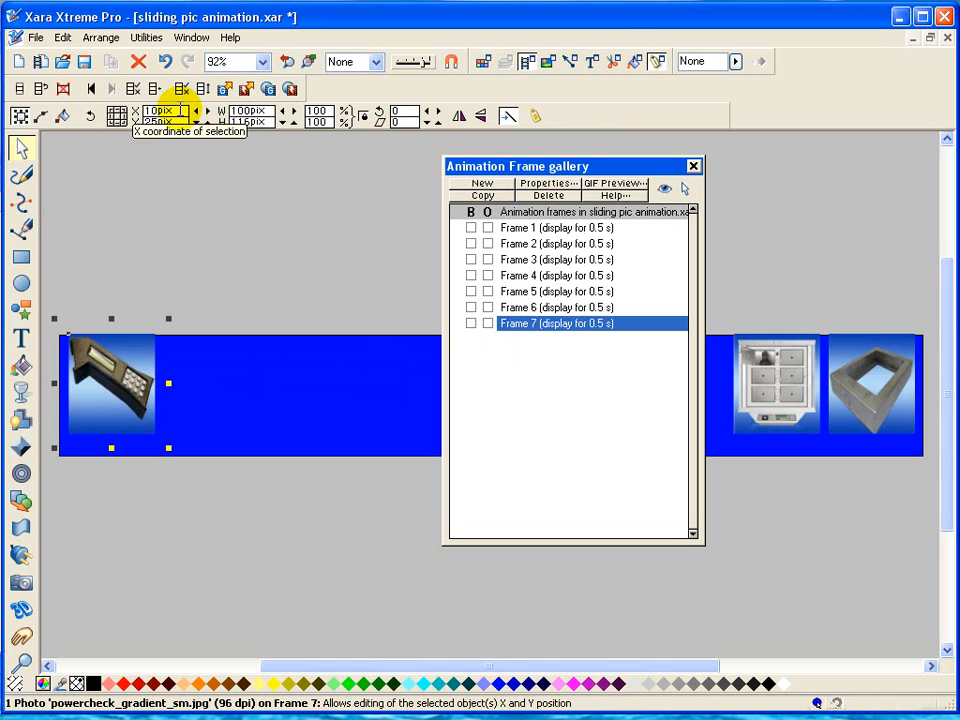
left_click(170, 110)
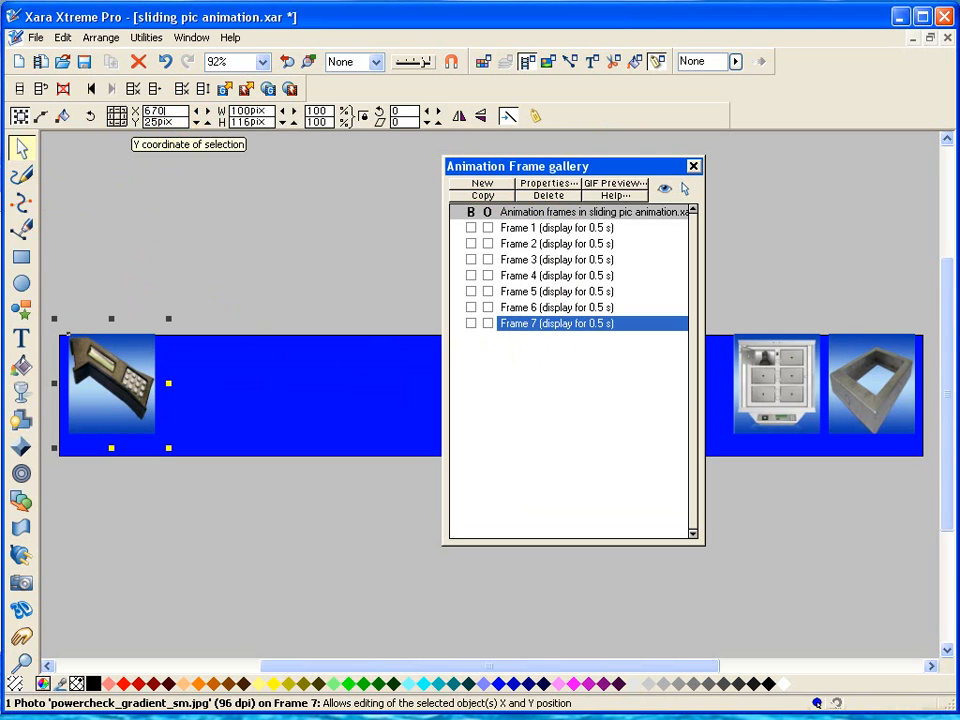
type("670")
left_click(174, 122)
left_click_drag(561, 171, 490, 166)
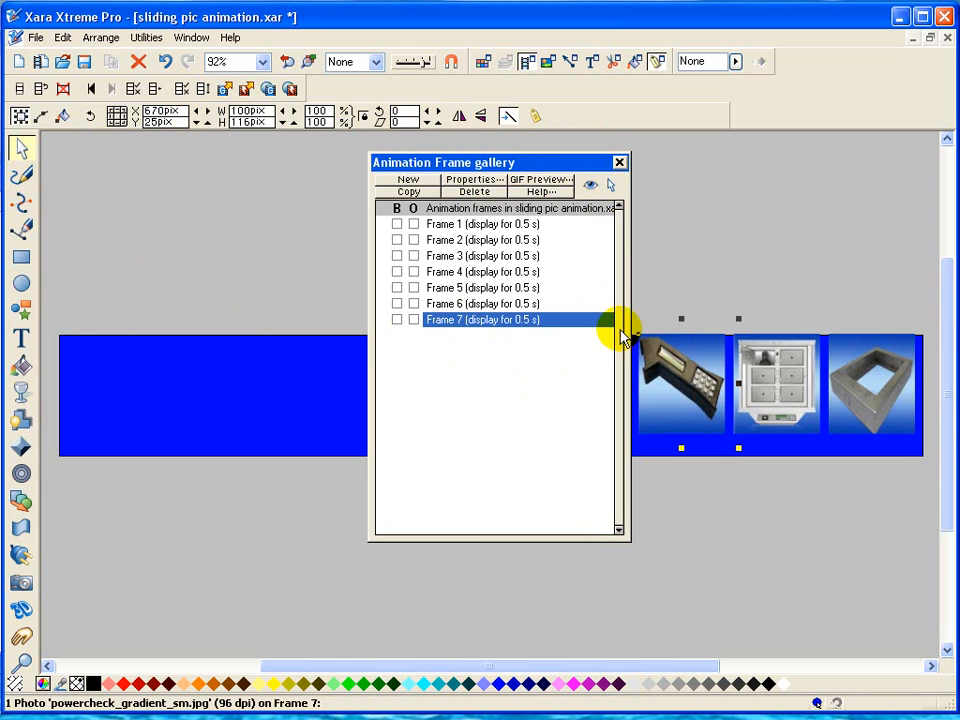
Bring fingerprint_gradient2_sm.jpg from the image folder in Windows Explorer into Frame 7 and create its object name ending in "Fingerprint_Gradient2_sm".
key("alt+Tab")
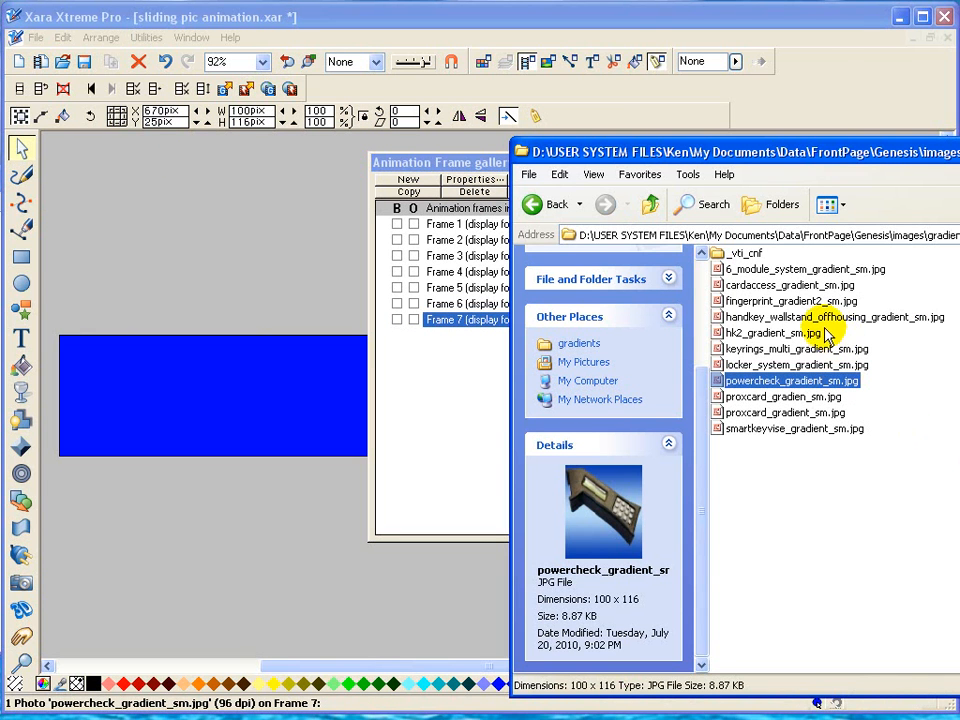
left_click_drag(800, 300, 168, 202)
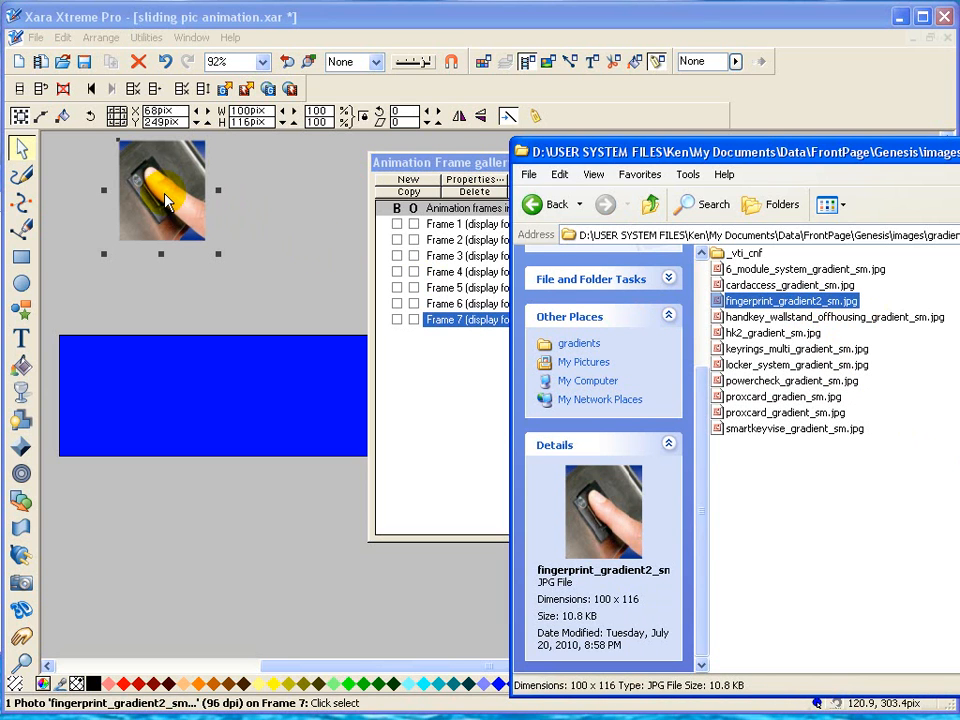
left_click(535, 116)
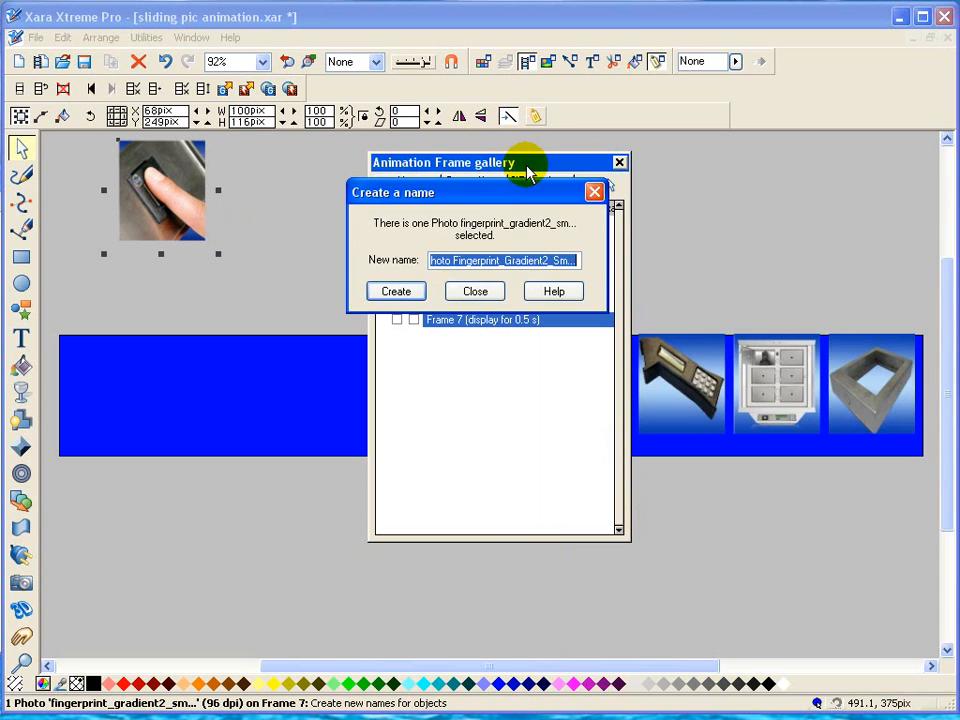
key("End")
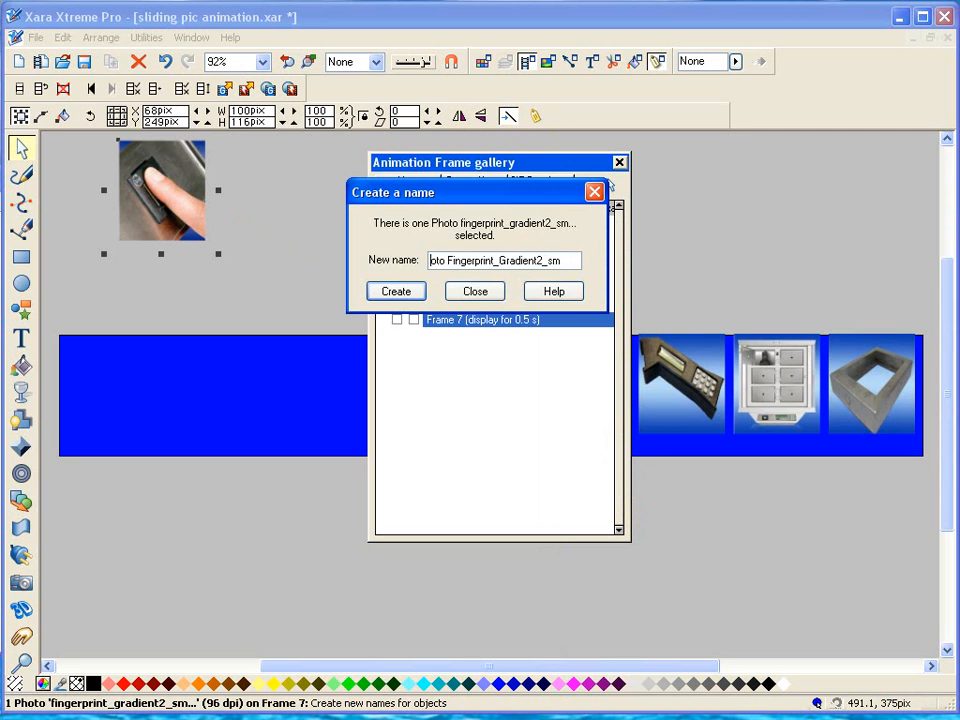
left_click(400, 293)
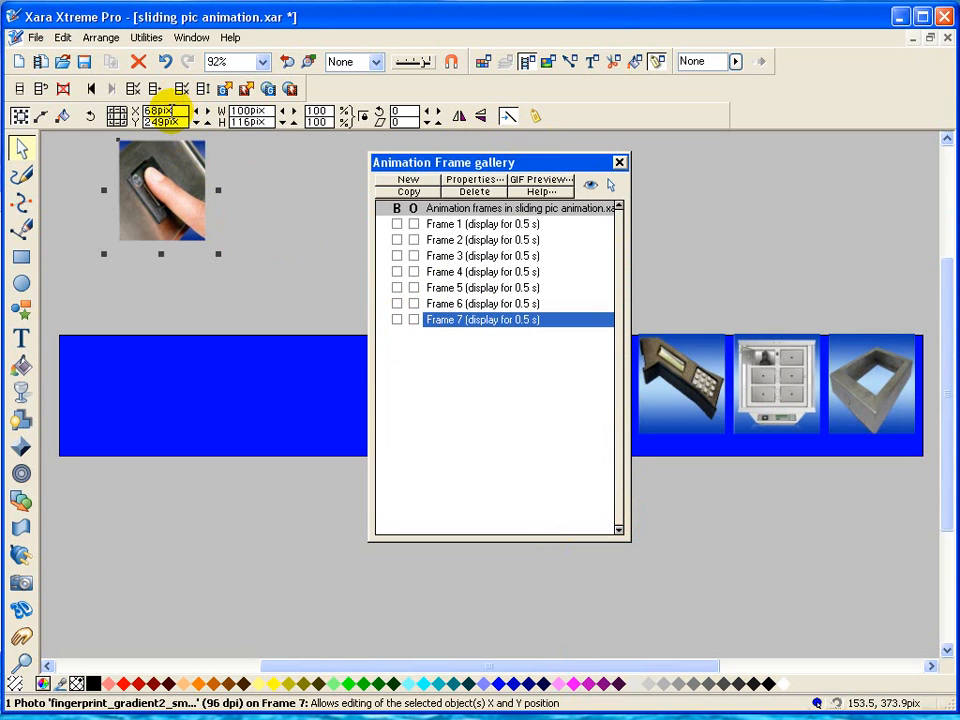
Position the fingerprint photo on the blue background at X 10 pix and Y 25 pix.
double_click(166, 112)
type("1")
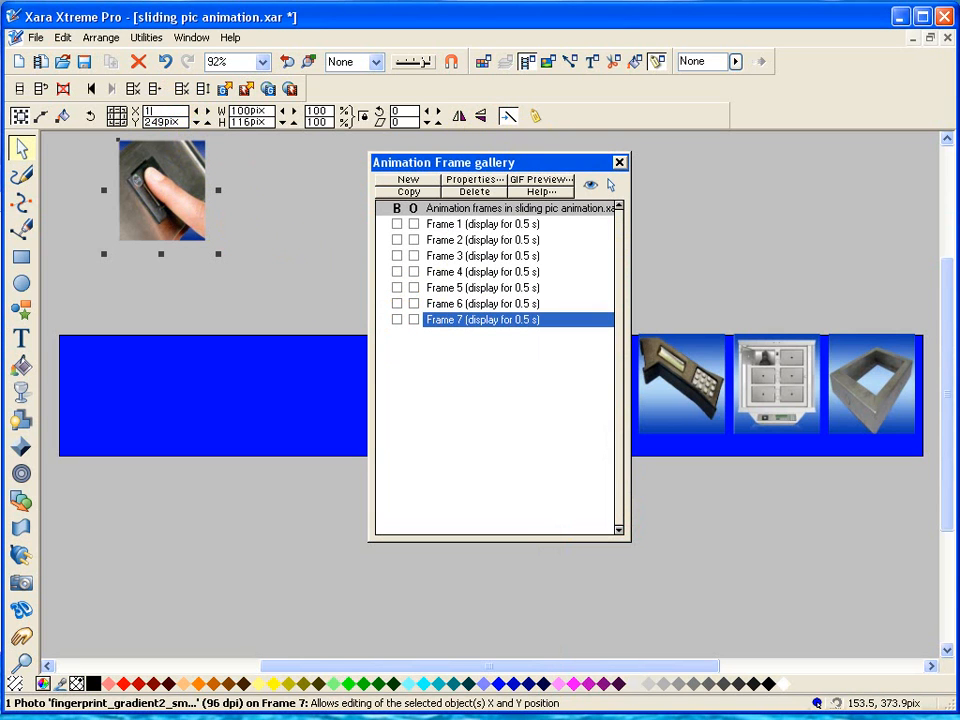
type("0")
key("Return")
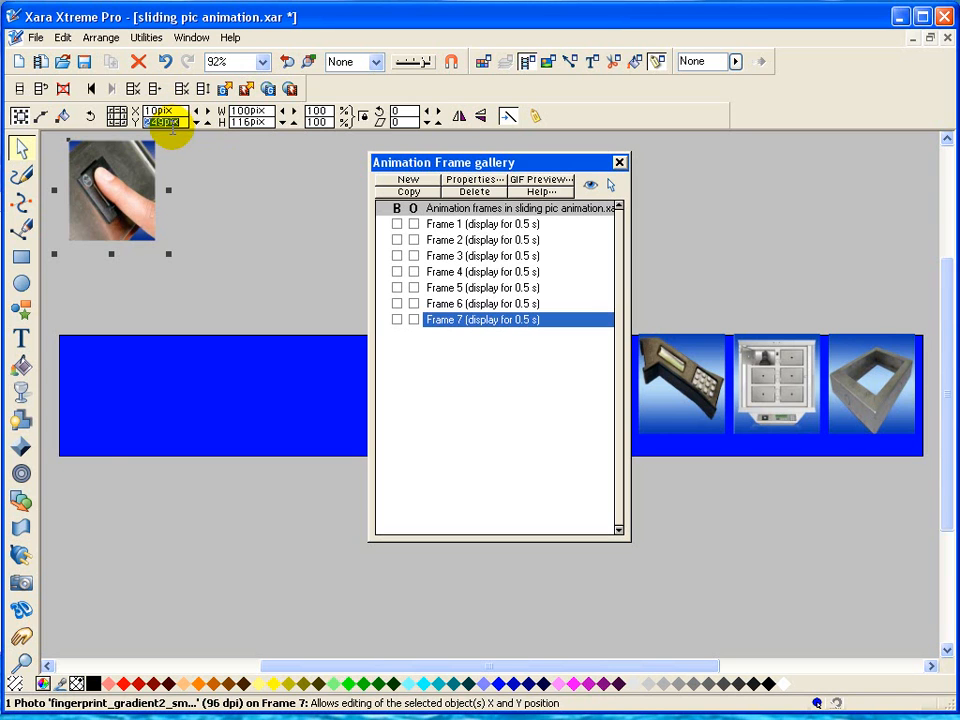
type("25")
key("Return")
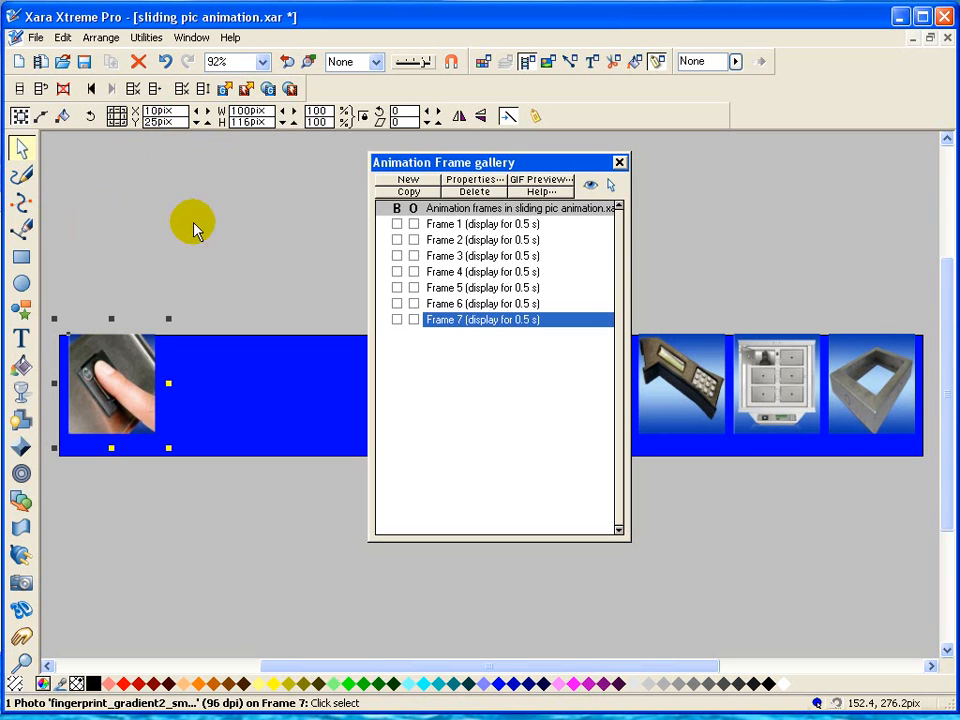
Set the fingerprint photo's transparency to 70% in Frame 7.
left_click(21, 394)
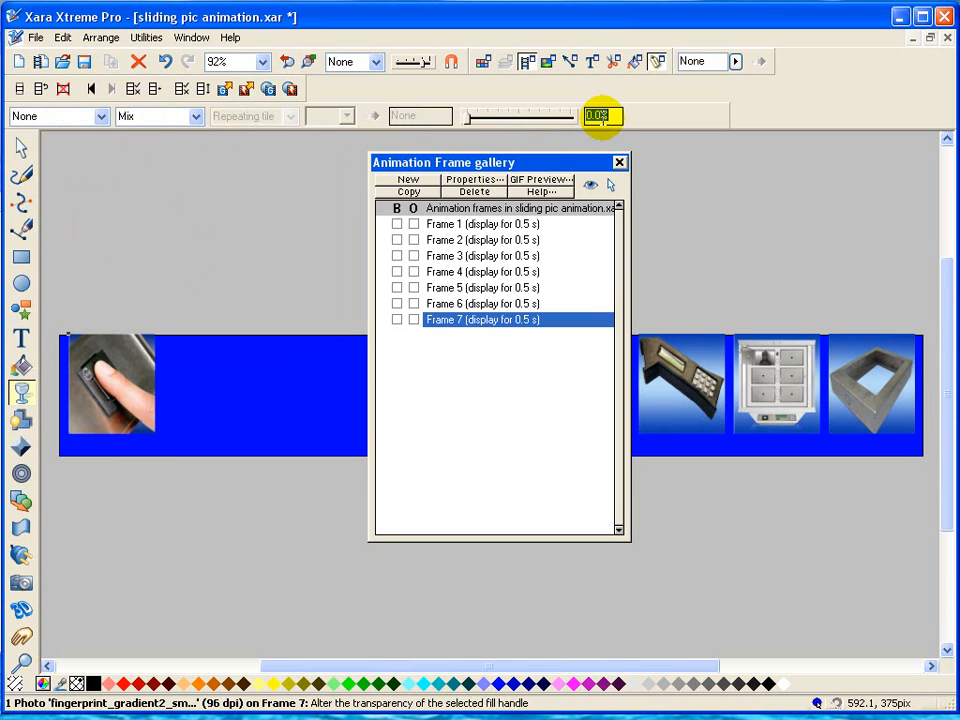
key("BackSpace")
key("Return")
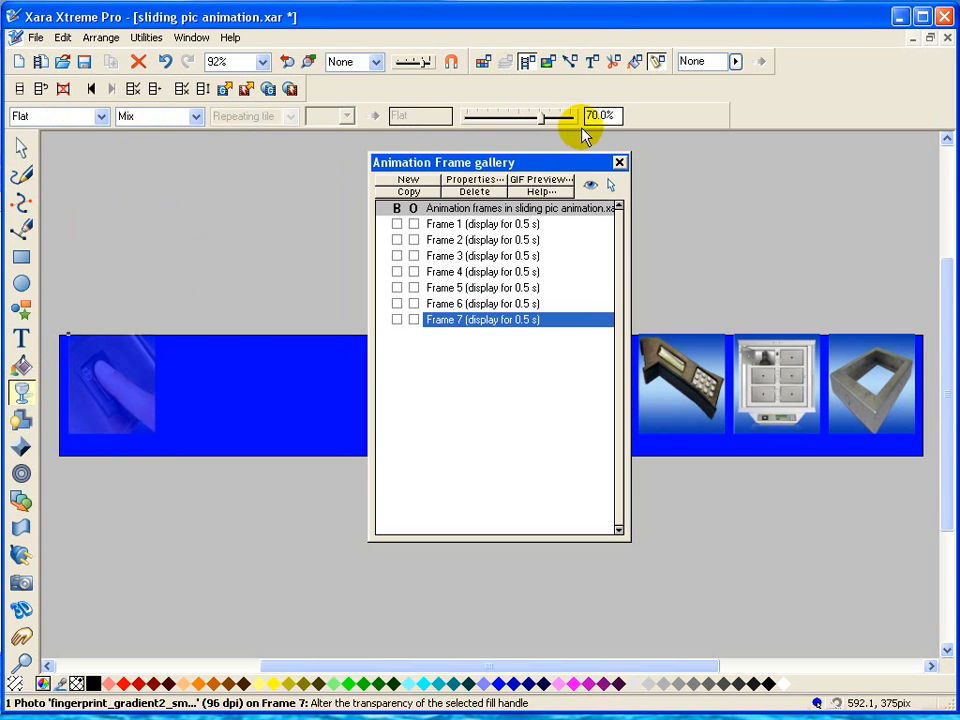
Duplicate Frame 7 as a new Frame 8 and save the document.
left_click(412, 191)
left_click(84, 64)
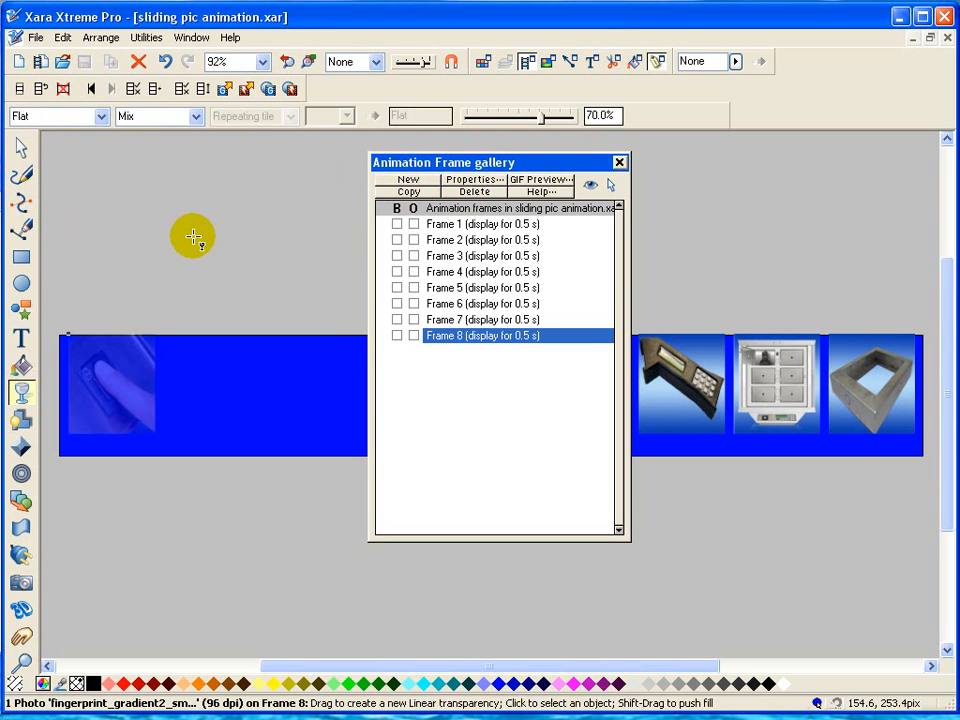
Preview the Flash animation in the browser preview, then dismiss the preview.
left_click(290, 90)
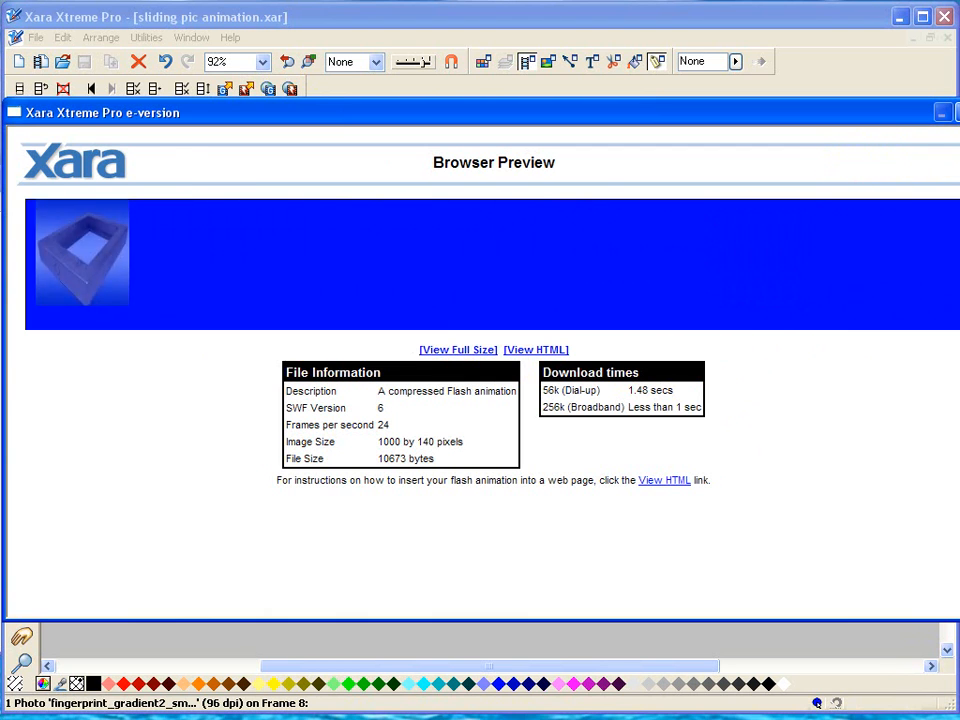
left_click(939, 113)
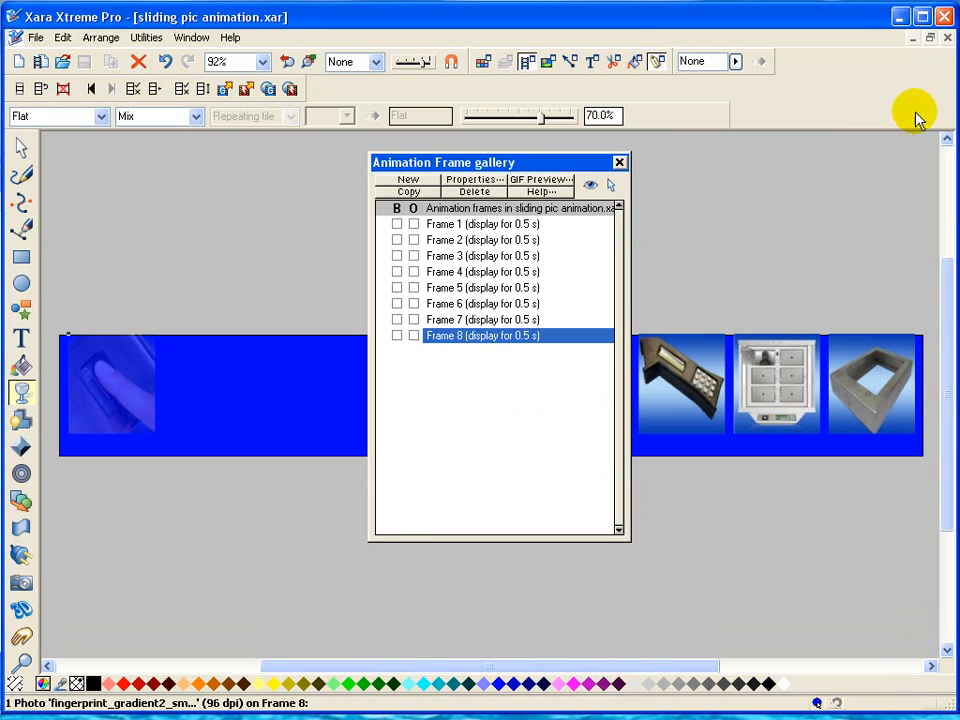
Open the animation properties and try turning off continuous looping, keeping the dialog clear of the frame gallery.
left_click(484, 182)
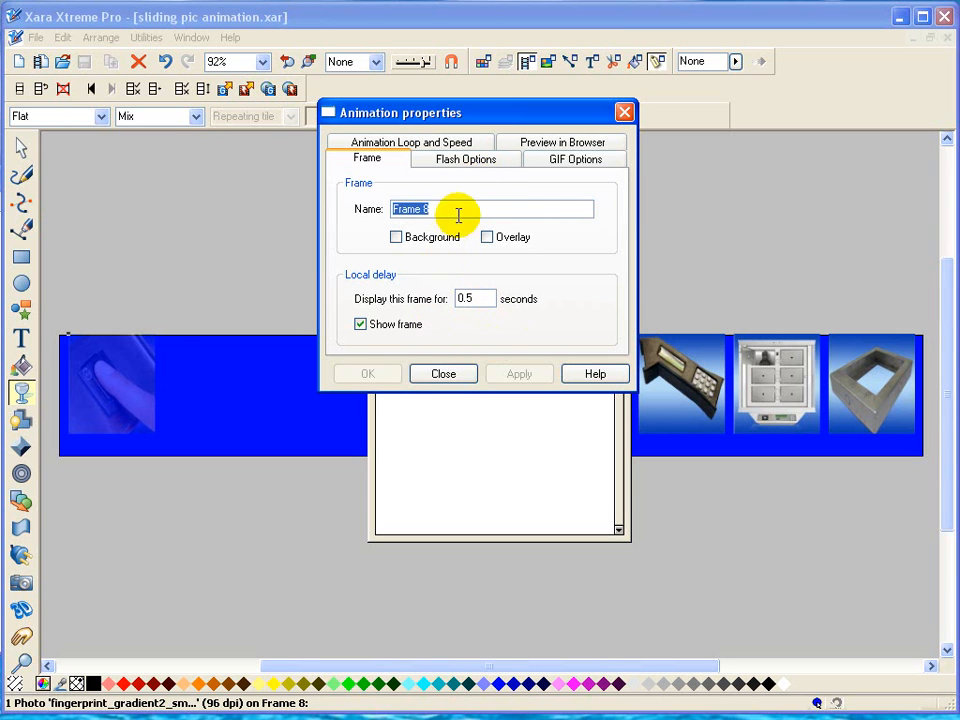
left_click(450, 141)
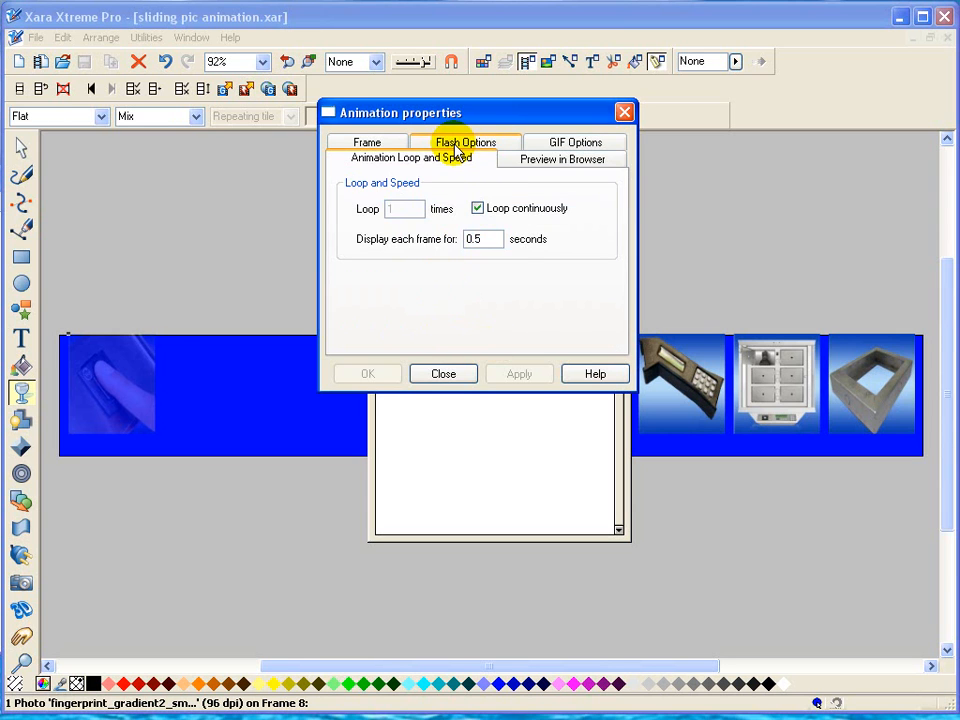
left_click(479, 209)
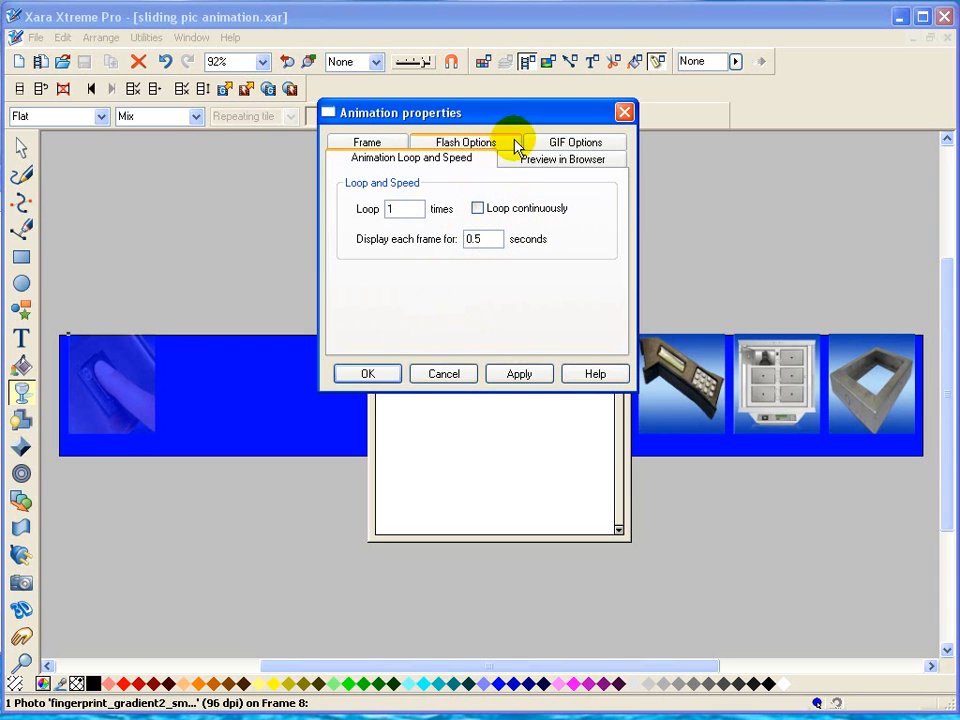
left_click_drag(542, 116, 295, 132)
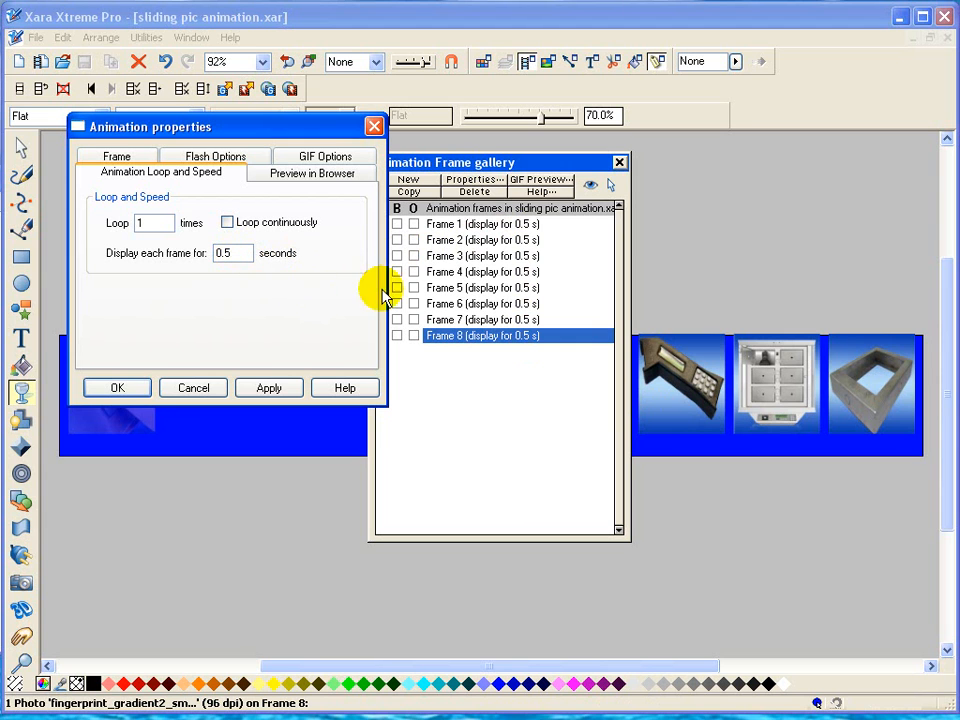
Examine the individual frame properties and display delays of Frame 1 and Frame 2.
left_click(527, 228)
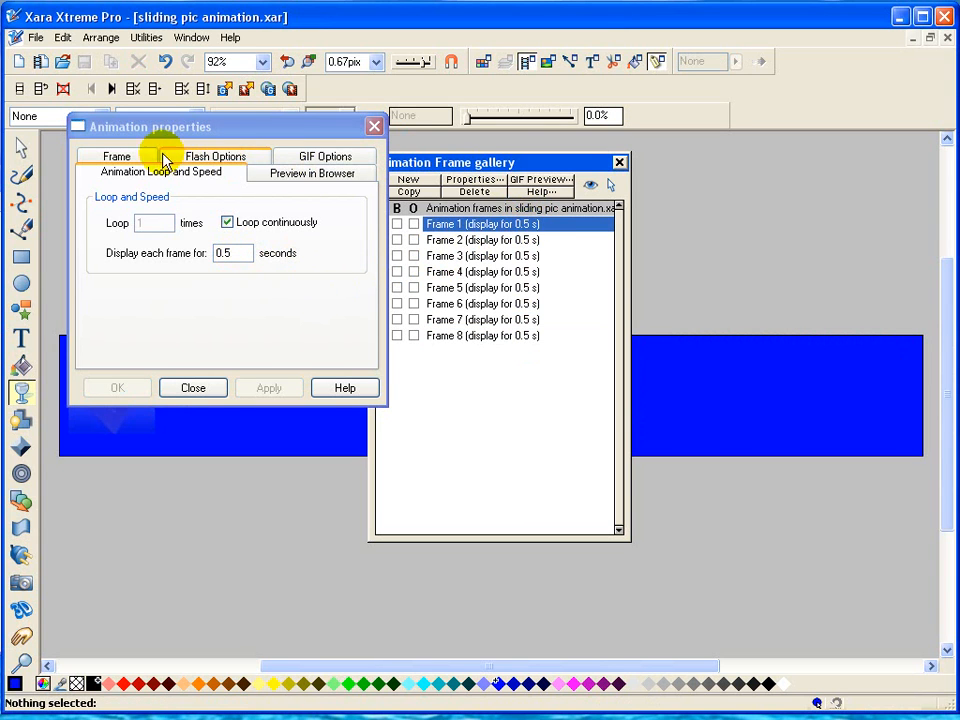
left_click(118, 158)
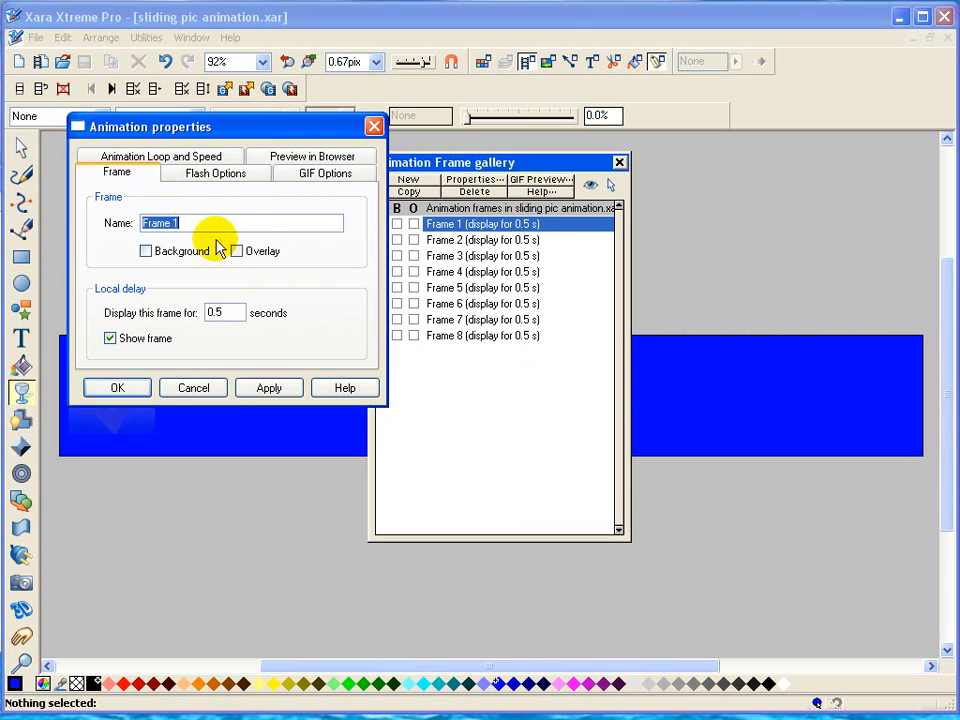
left_click(446, 240)
left_click(216, 312)
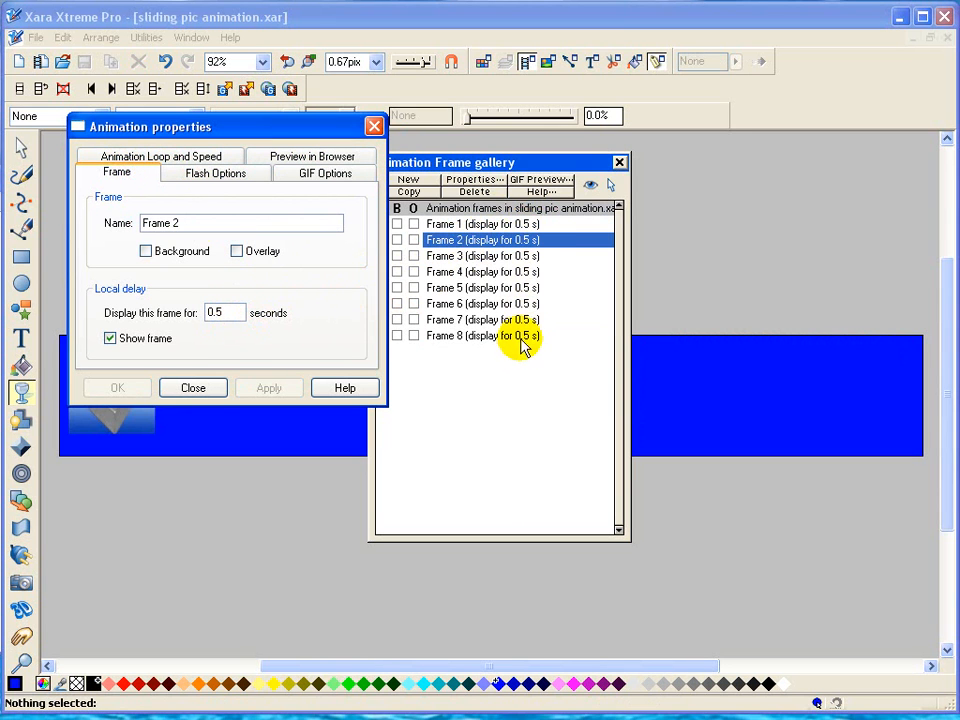
Set the display time of every frame in the animation to 0.25 seconds and close the animation properties.
left_click(185, 160)
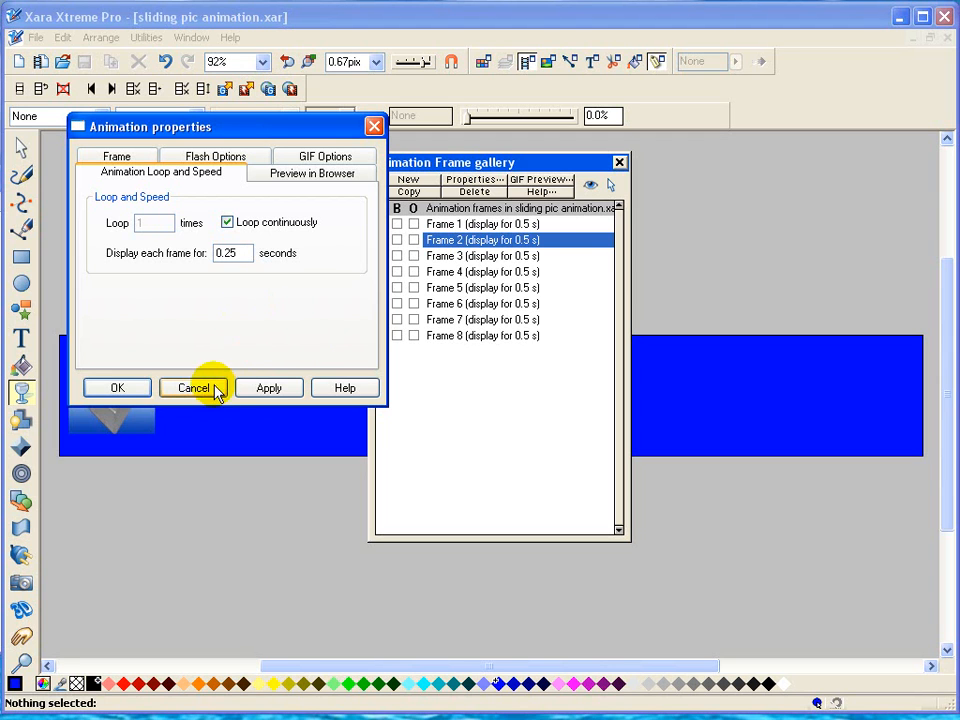
left_click(271, 389)
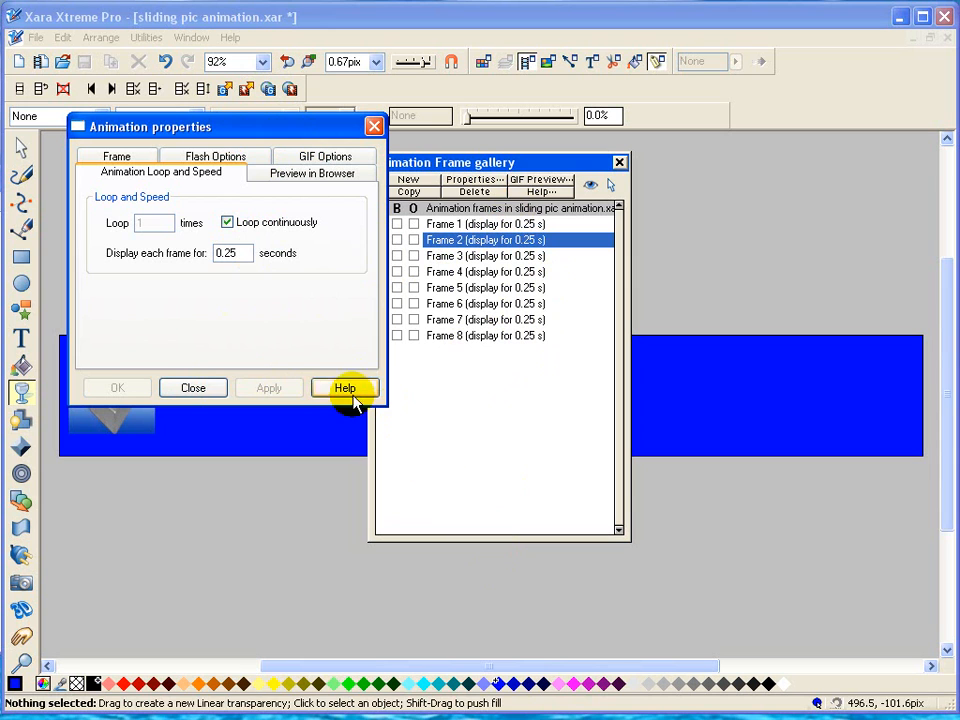
left_click(193, 388)
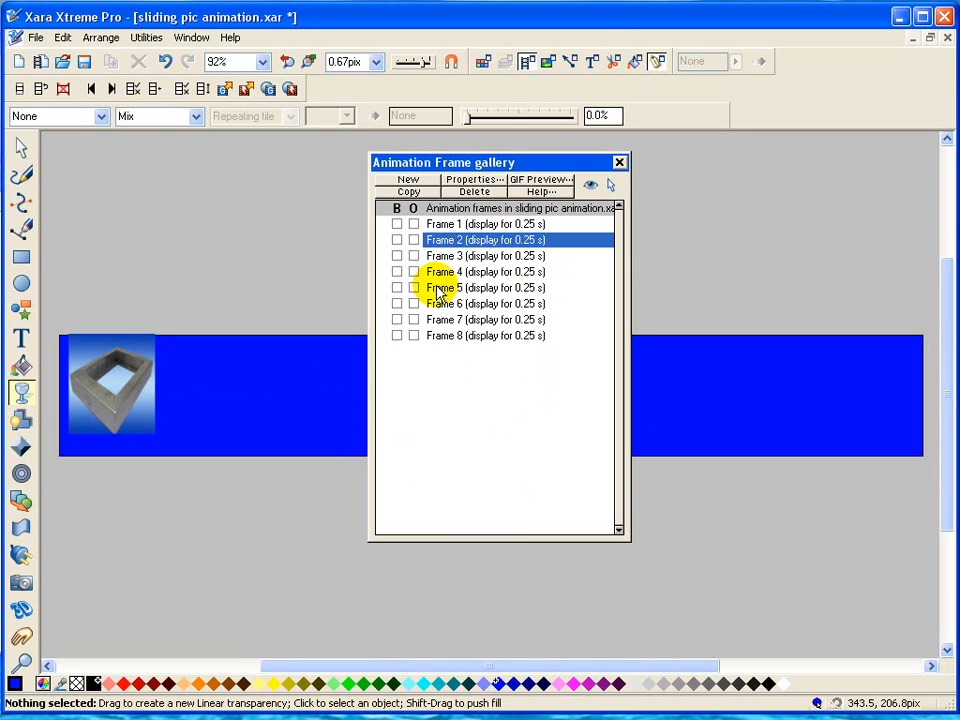
Return to Frame 8 for editing and shift the frame gallery farther from the three product photos.
left_click(478, 338)
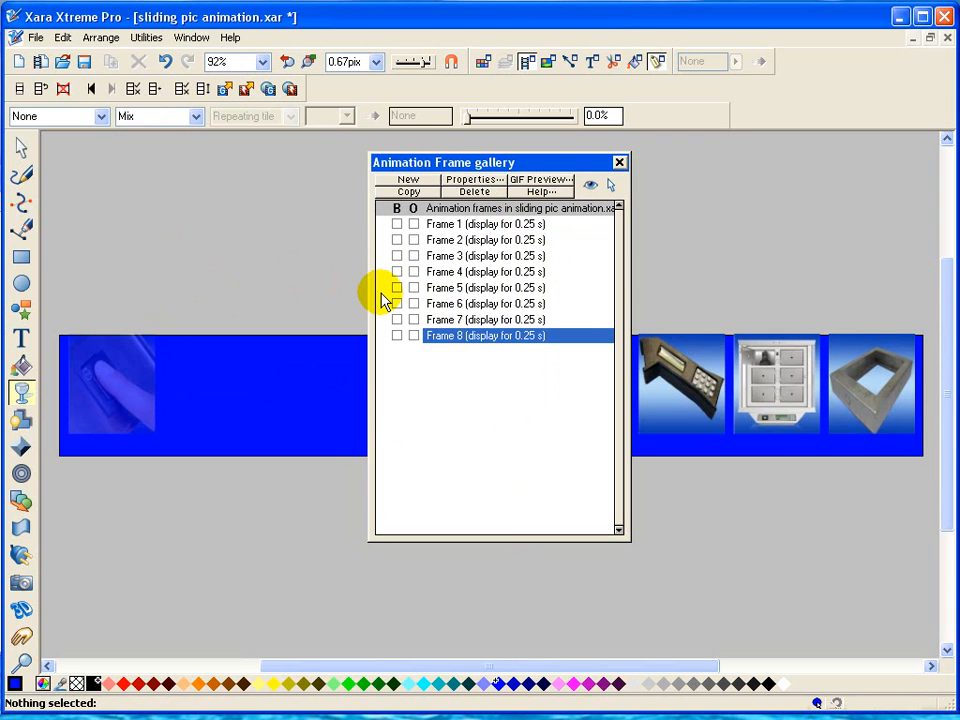
left_click_drag(544, 166, 500, 160)
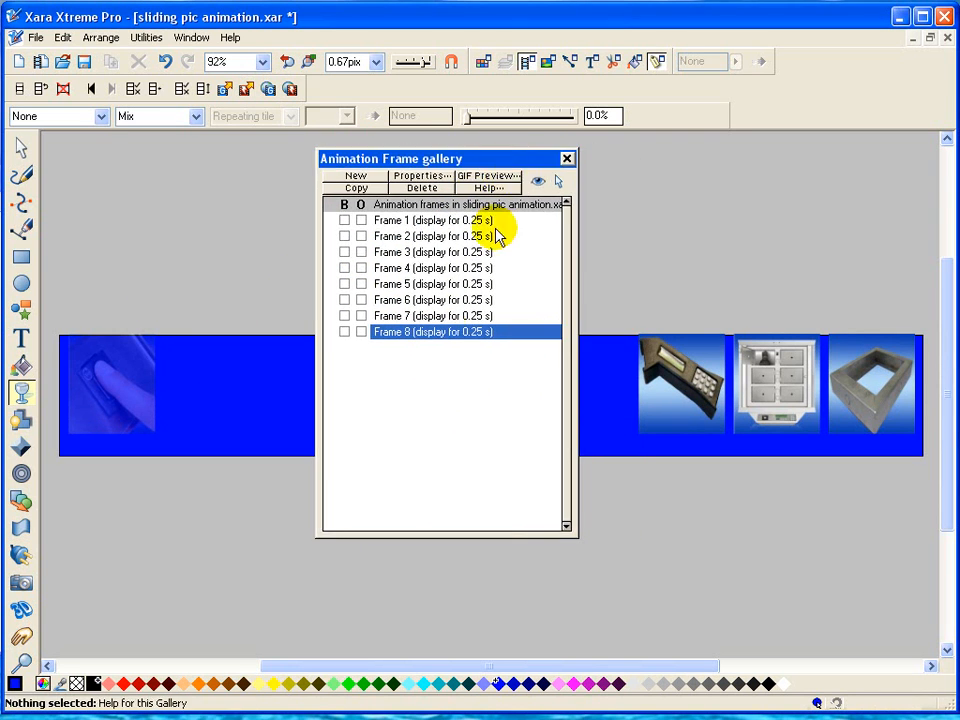